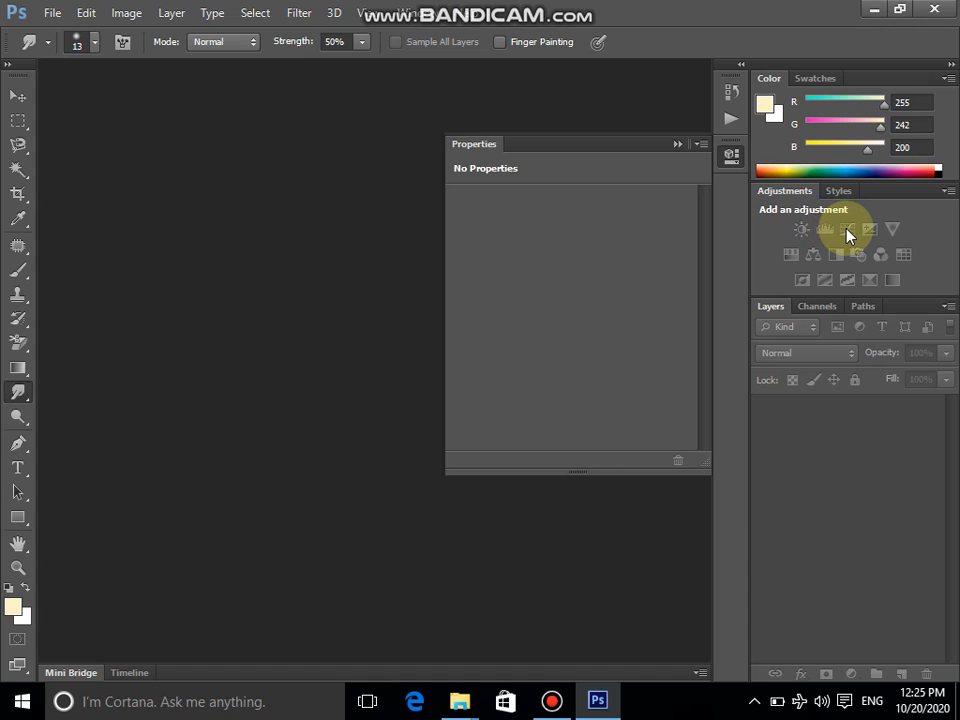
- Open image 41148 from the Learning Childs folder in File Explorer in Photoshop and collapse the Properties panel
click(597, 701)
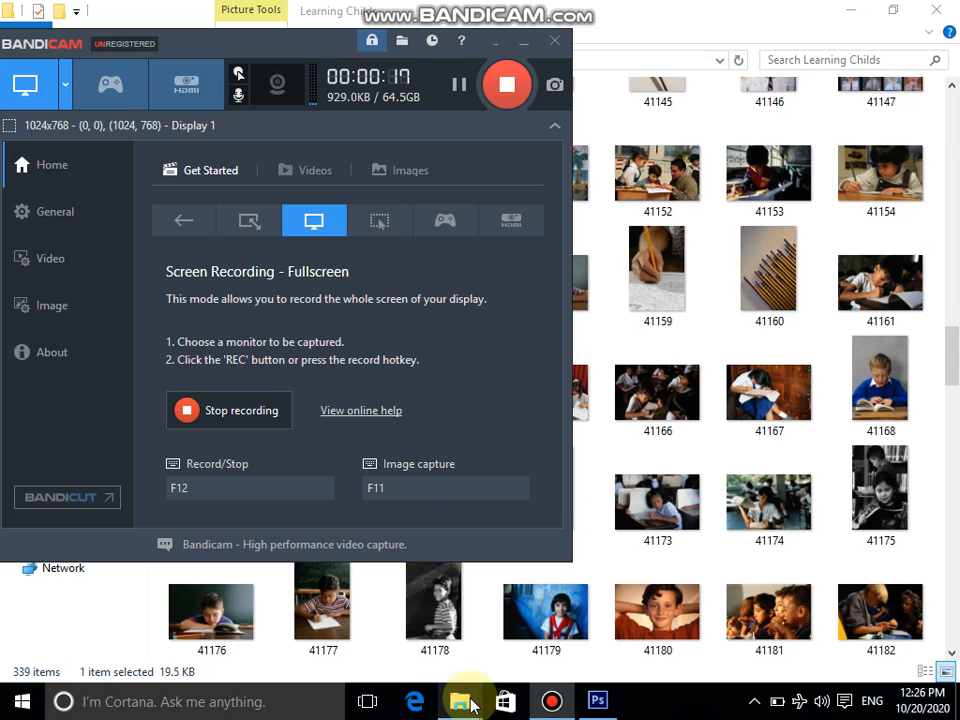
mouse_move(460, 700)
click(606, 528)
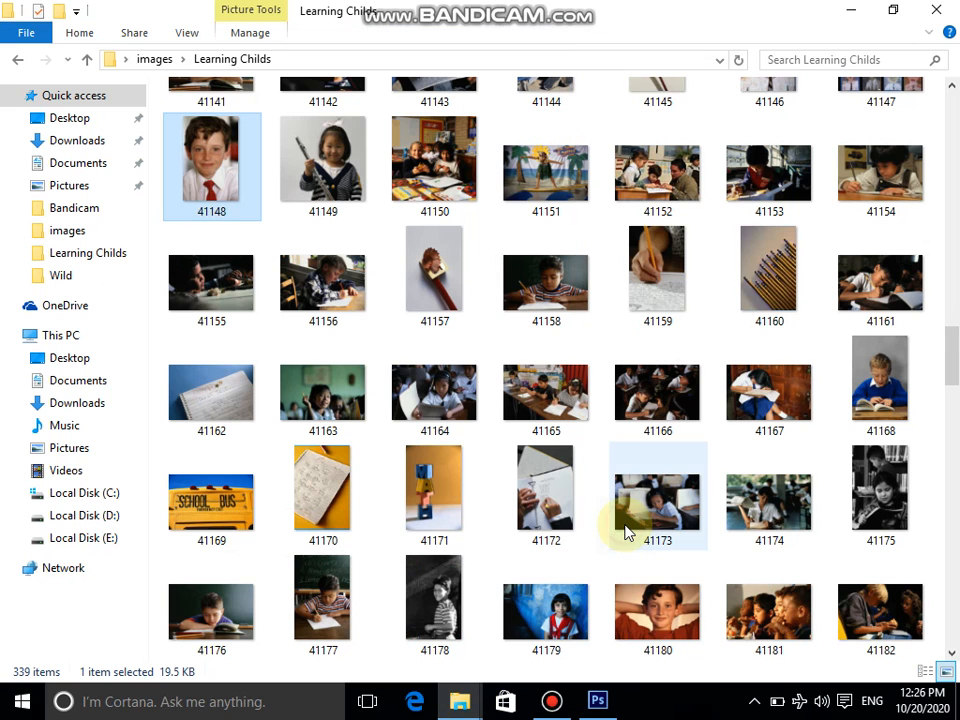
drag(208, 165, 349, 344)
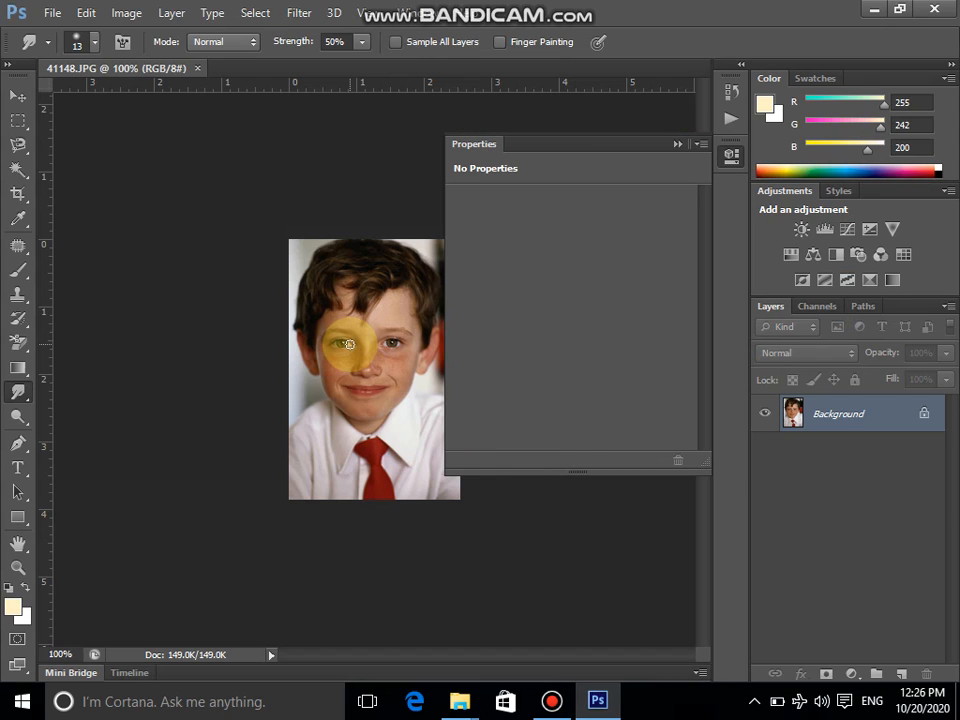
click(677, 146)
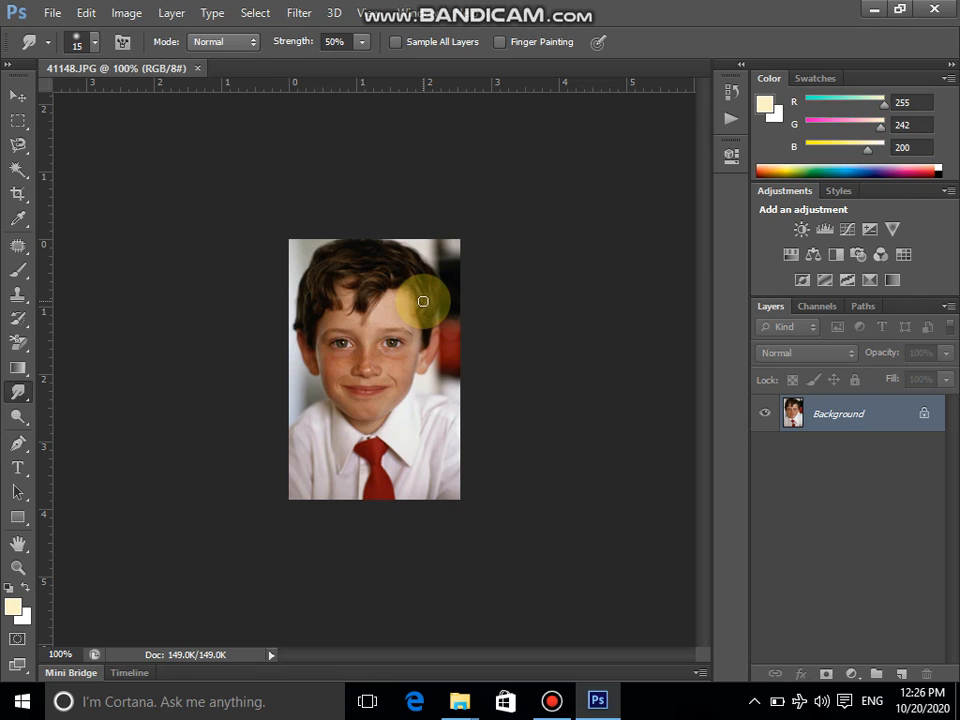
- Activate the Blur tool for retouching the boy's face up close at 400% magnification
scroll(430, 310, up, 3)
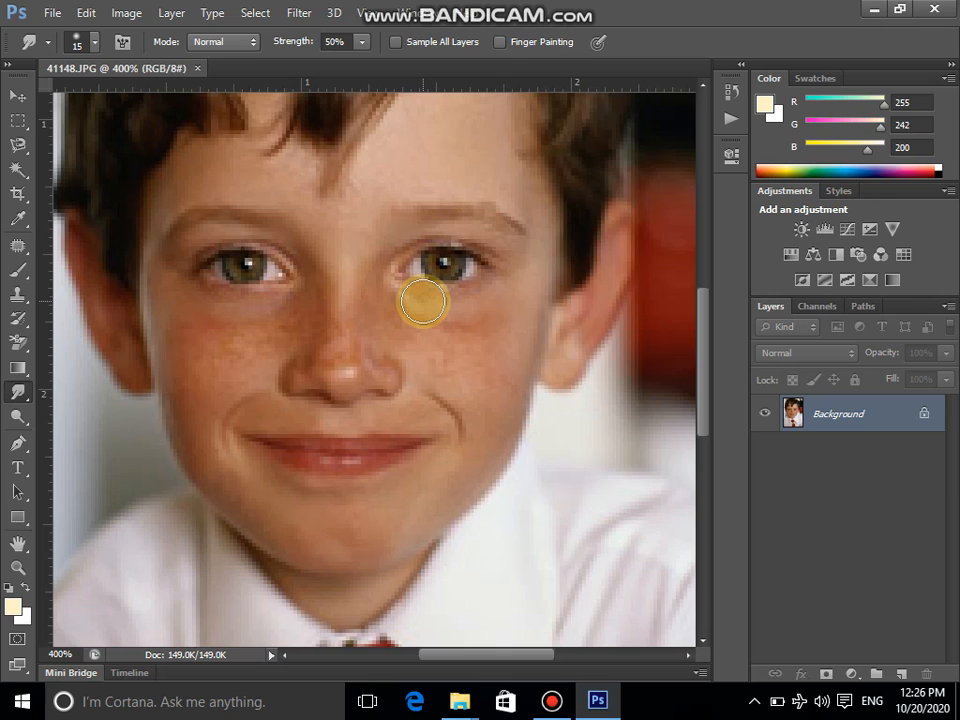
scroll(430, 310, down, 3)
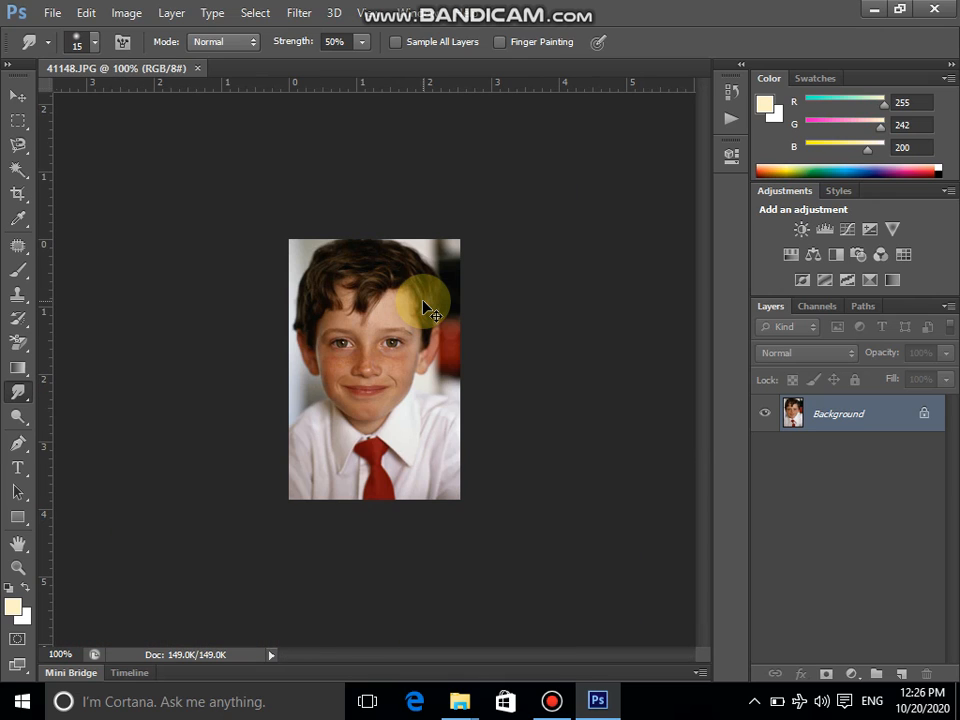
scroll(424, 305, up, 2)
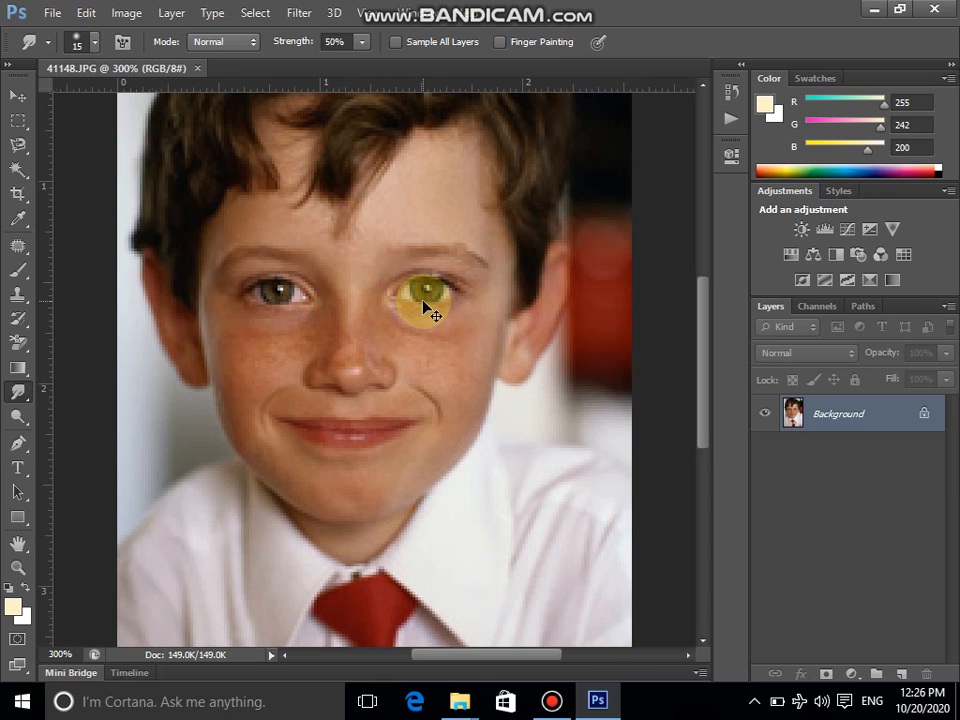
scroll(424, 305, down, 3)
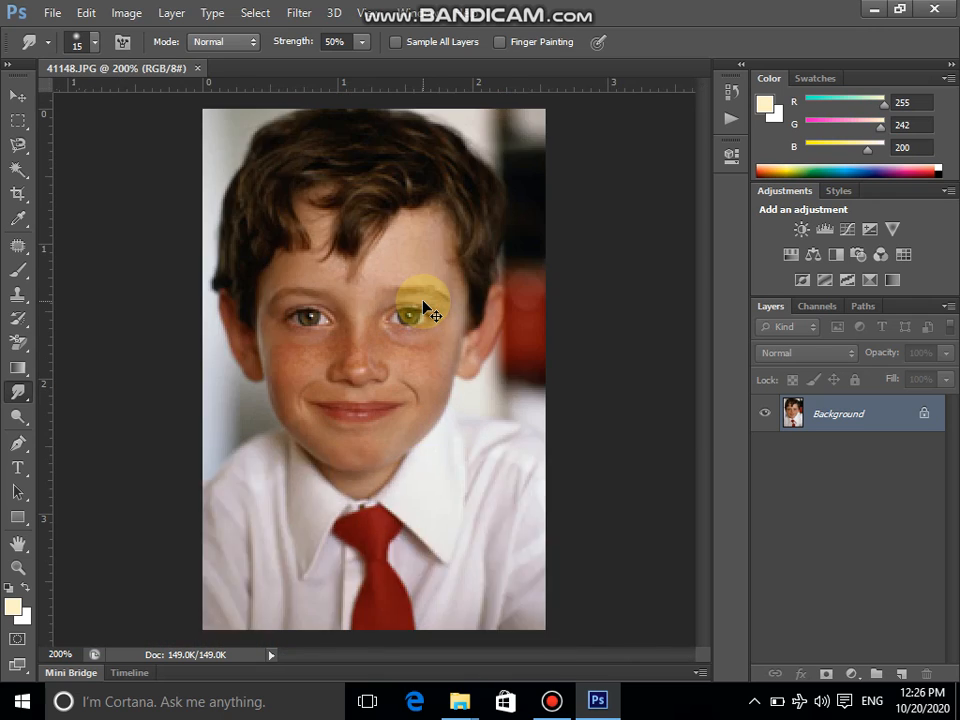
scroll(424, 305, up, 4)
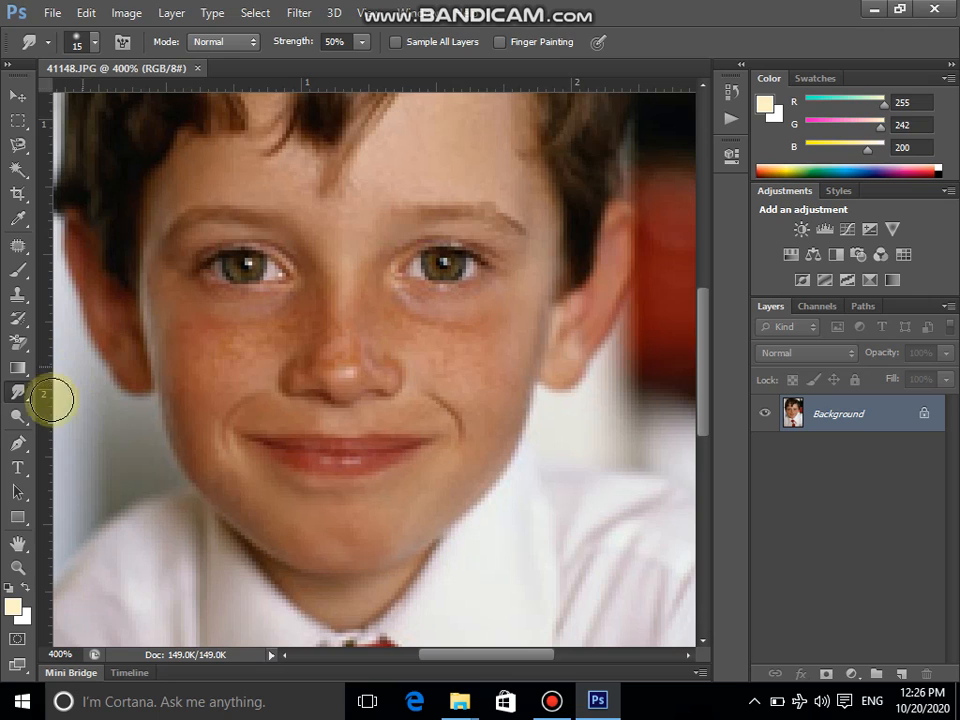
click(24, 398)
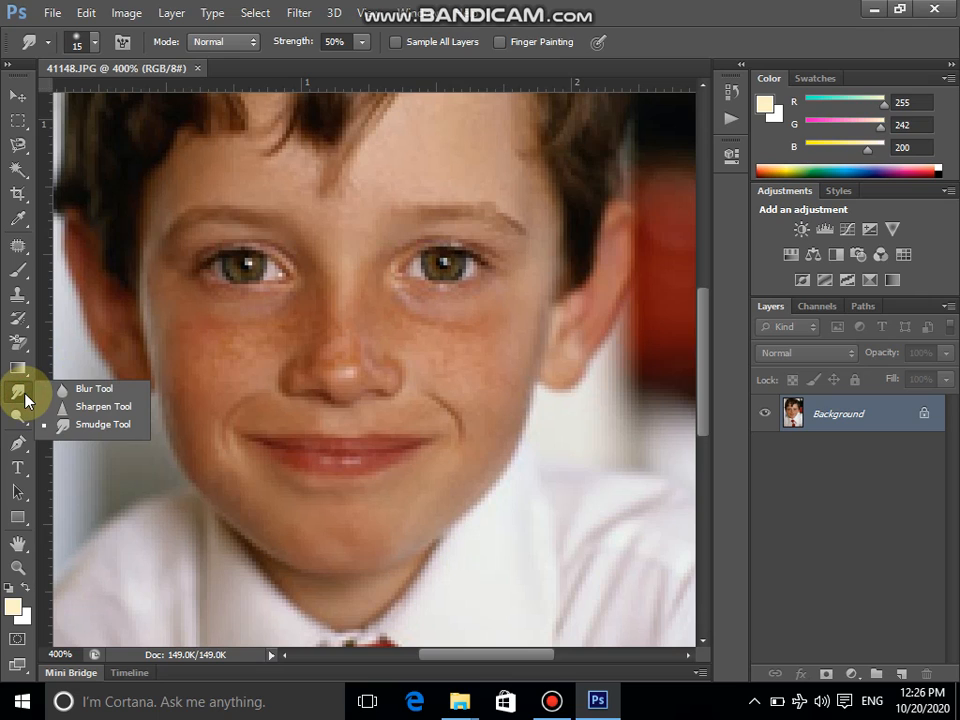
click(86, 391)
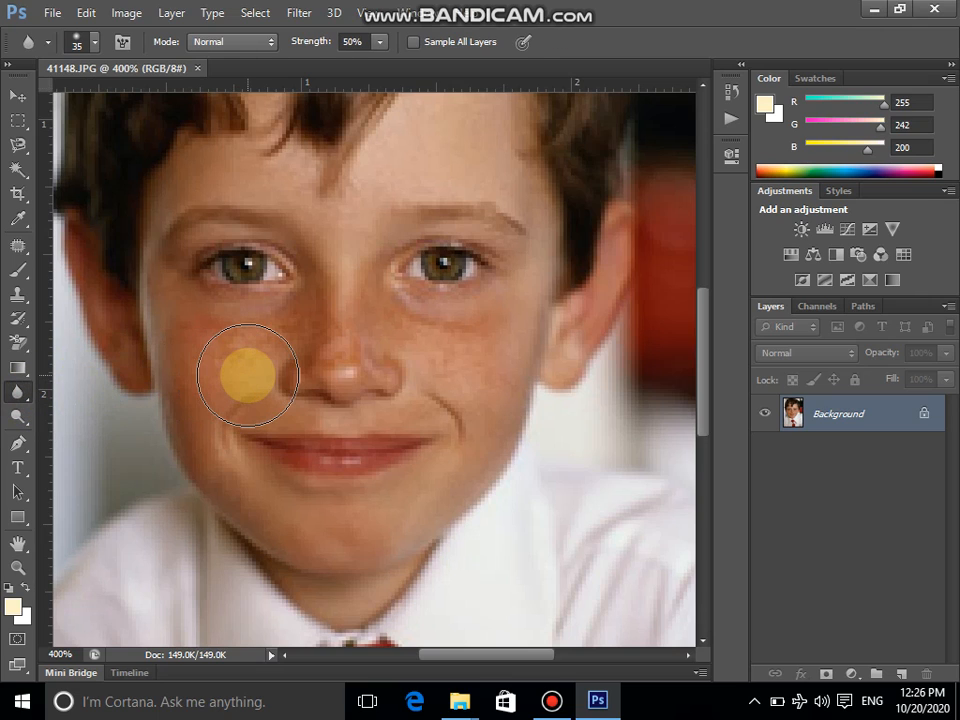
- Try out smaller and larger Blur brush sizes, ranging from 9 to 100
key(bracketright)
key(bracketright)
key(bracketright)
key(bracketright)
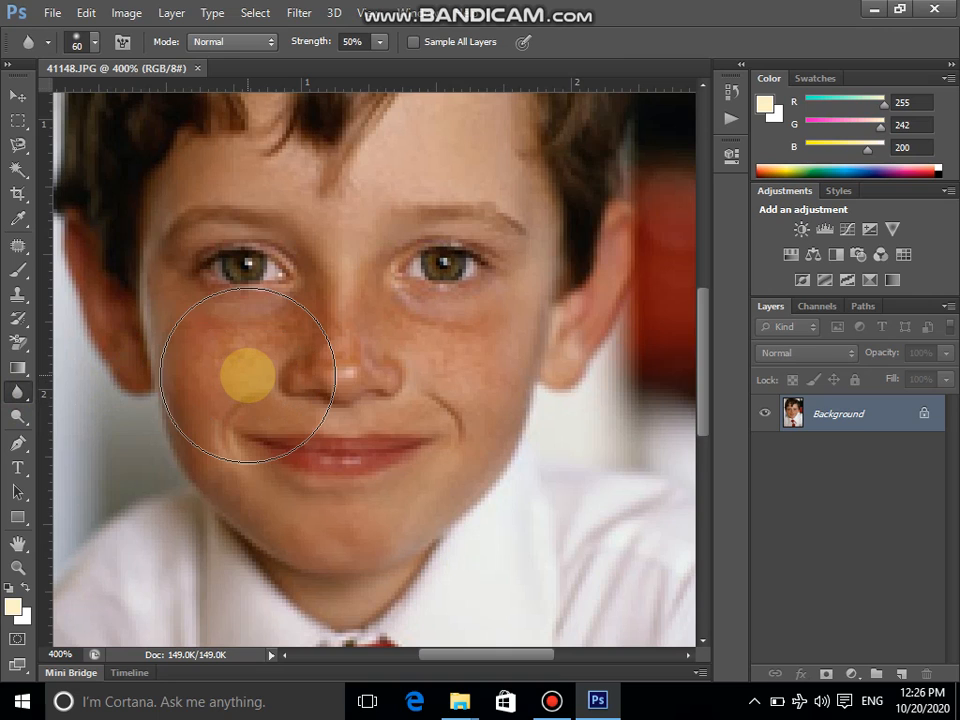
key(bracketleft)
key(bracketleft)
key(bracketleft)
key(bracketleft)
key(bracketleft)
key(bracketleft)
key(bracketleft)
key(bracketleft)
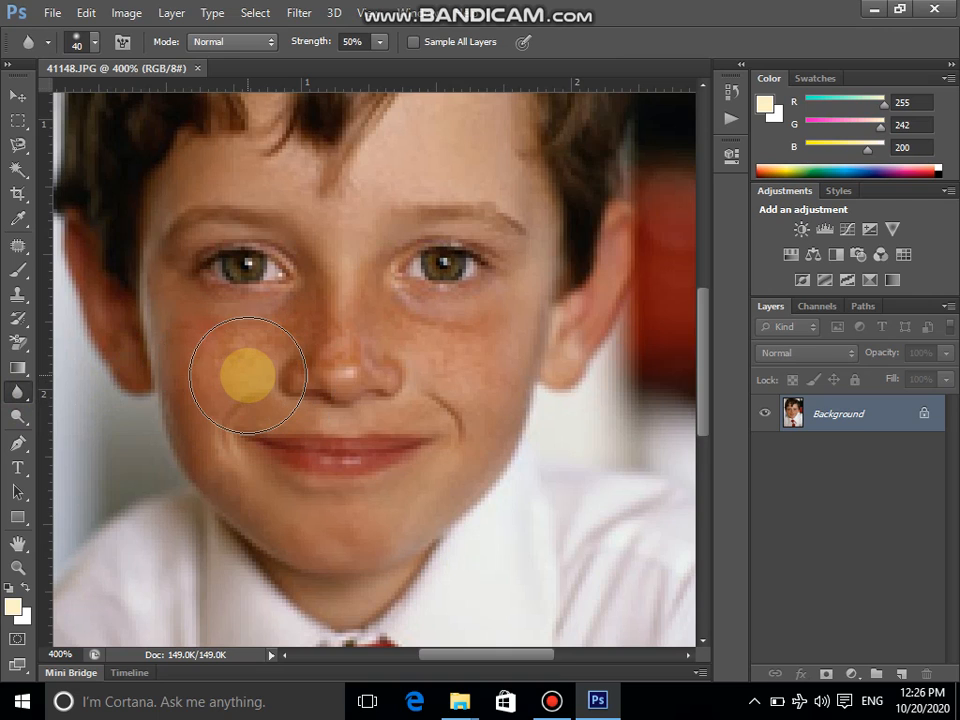
key(bracketleft)
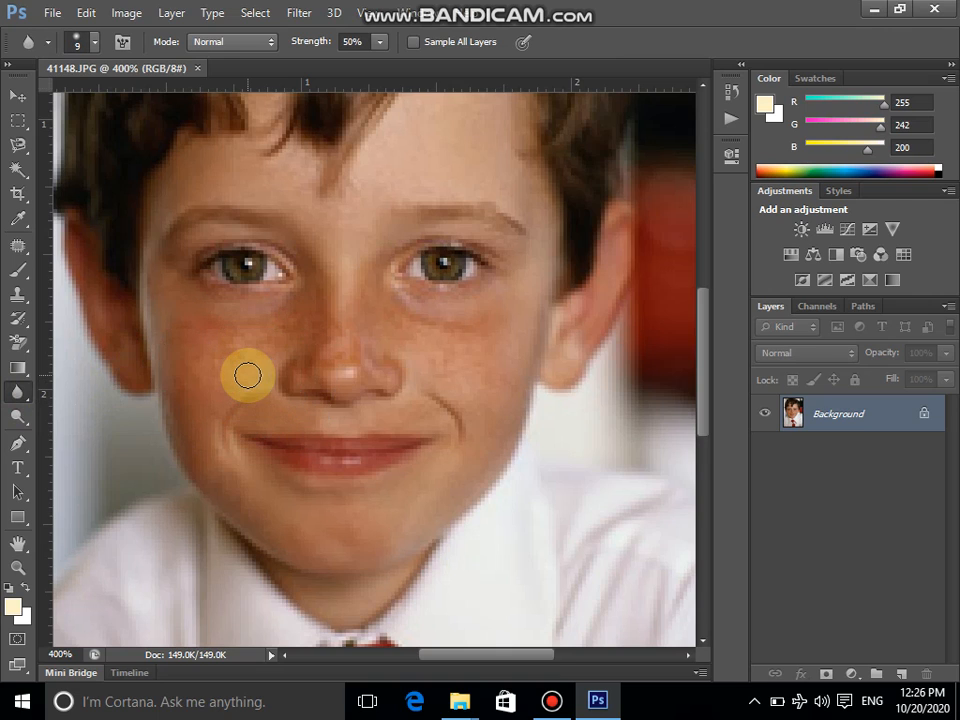
key(bracketright)
key(bracketright)
key(bracketright)
key(bracketright)
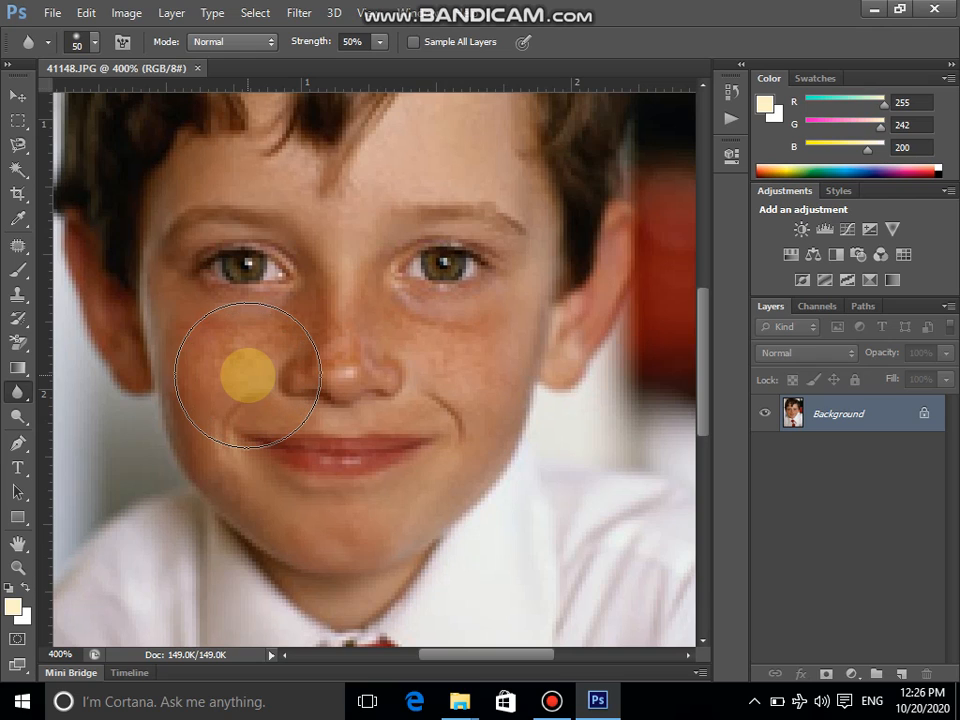
click(247, 375)
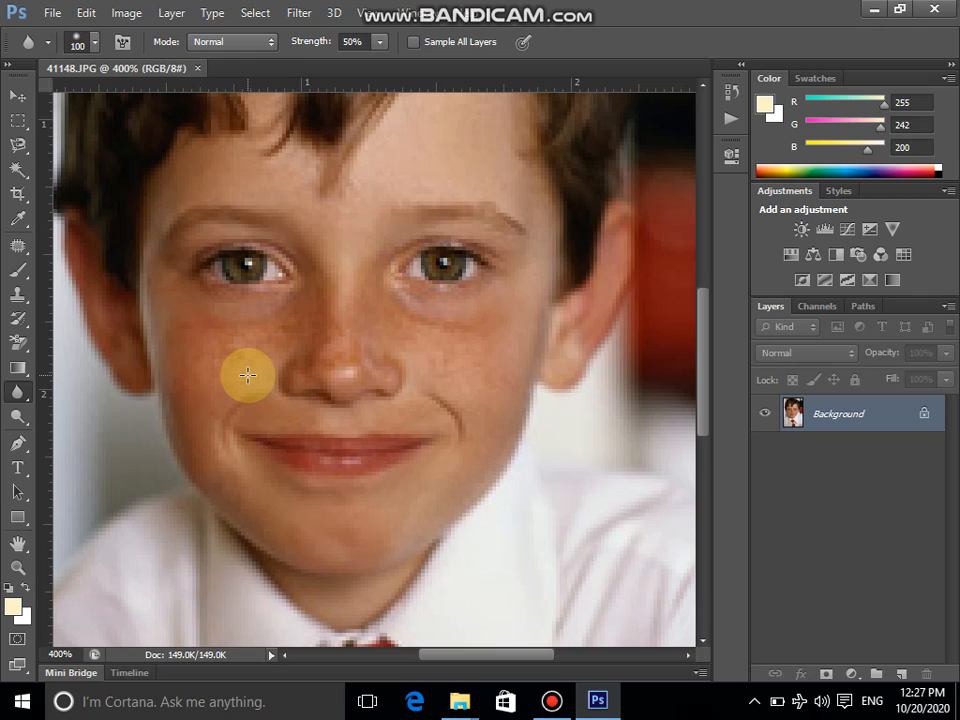
- Set the Blur brush size to 35 and soften the skin across the boy's cheeks, nose, mouth, chin and forehead at 50% strength
key(bracketleft)
key(bracketleft)
key(bracketleft)
key(bracketleft)
key(bracketleft)
key(bracketleft)
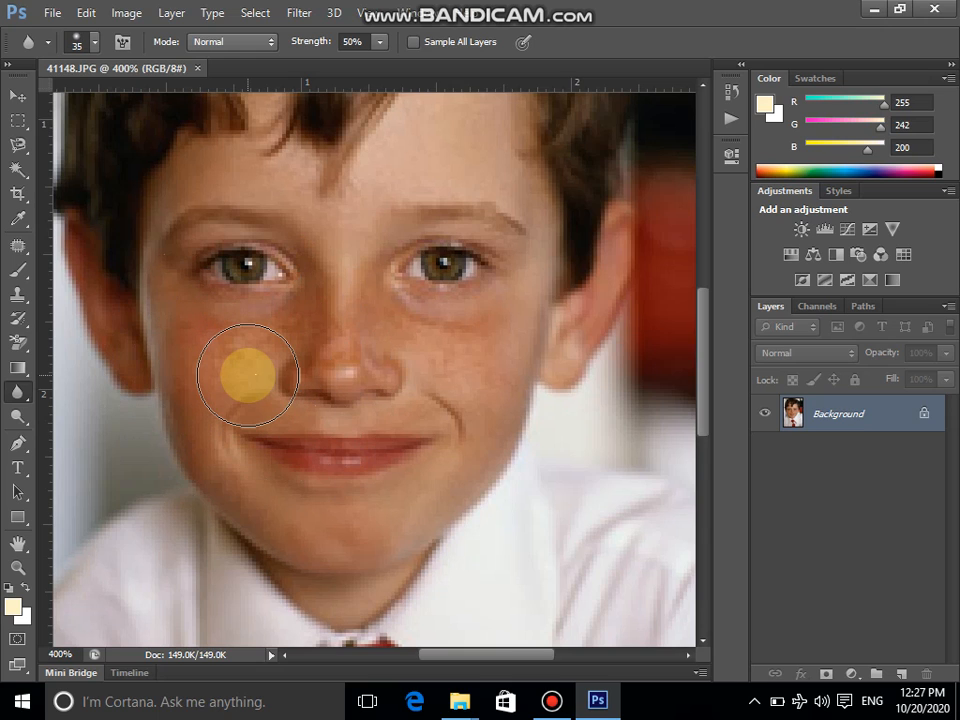
key(bracketleft)
mouse_move(251, 371)
mouse_down()
mouse_move(195, 330)
mouse_move(224, 407)
mouse_move(240, 405)
mouse_move(267, 448)
mouse_move(285, 448)
mouse_move(305, 408)
mouse_move(338, 443)
mouse_move(342, 475)
mouse_move(352, 405)
mouse_move(355, 467)
mouse_move(378, 523)
mouse_move(285, 507)
mouse_move(220, 477)
mouse_move(324, 541)
mouse_move(389, 536)
mouse_move(441, 510)
mouse_move(465, 397)
mouse_move(521, 331)
mouse_move(452, 394)
mouse_move(434, 378)
mouse_move(423, 311)
mouse_move(404, 322)
mouse_move(354, 403)
mouse_move(354, 354)
mouse_move(321, 375)
mouse_move(347, 350)
mouse_move(332, 336)
mouse_move(306, 361)
mouse_move(289, 350)
mouse_move(322, 385)
mouse_move(346, 295)
mouse_move(350, 192)
mouse_move(368, 188)
mouse_move(410, 97)
mouse_move(430, 78)
mouse_move(505, 155)
mouse_move(530, 201)
mouse_move(465, 143)
mouse_move(423, 143)
mouse_move(357, 166)
mouse_move(291, 154)
mouse_move(268, 108)
mouse_move(266, 145)
mouse_move(180, 182)
mouse_move(185, 325)
mouse_move(176, 366)
mouse_move(191, 386)
mouse_move(279, 399)
mouse_move(364, 391)
mouse_move(424, 428)
mouse_move(436, 425)
mouse_move(321, 429)
mouse_move(242, 381)
mouse_up()
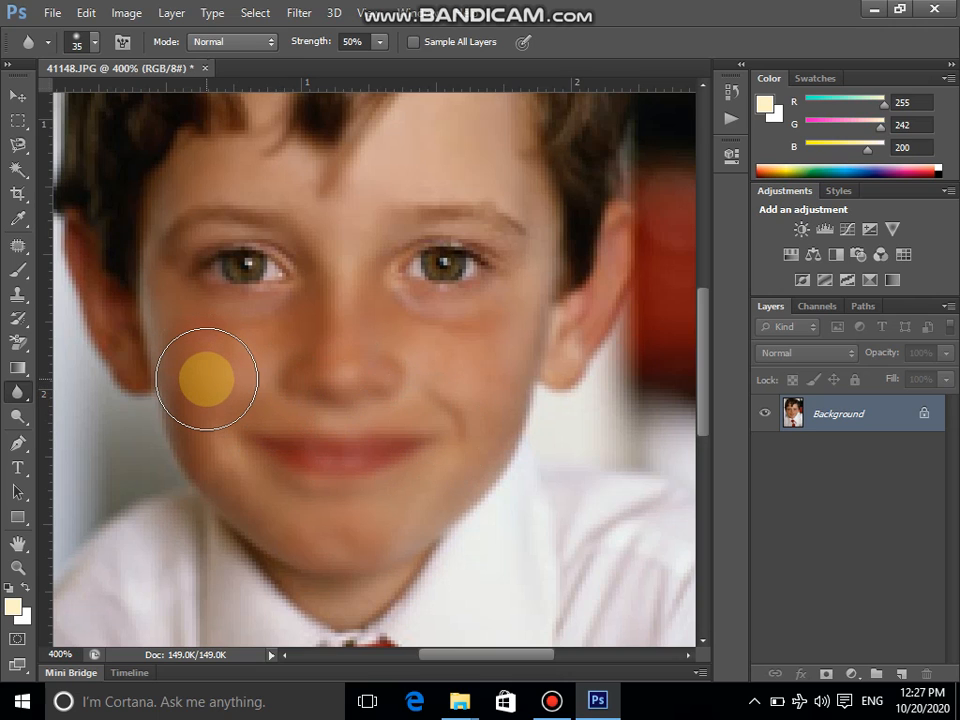
drag(207, 379, 120, 386)
- Smudge away the loose hair strand on the forehead and smooth the hairline beside it, using brush size 15 at 50% strength
click(21, 396)
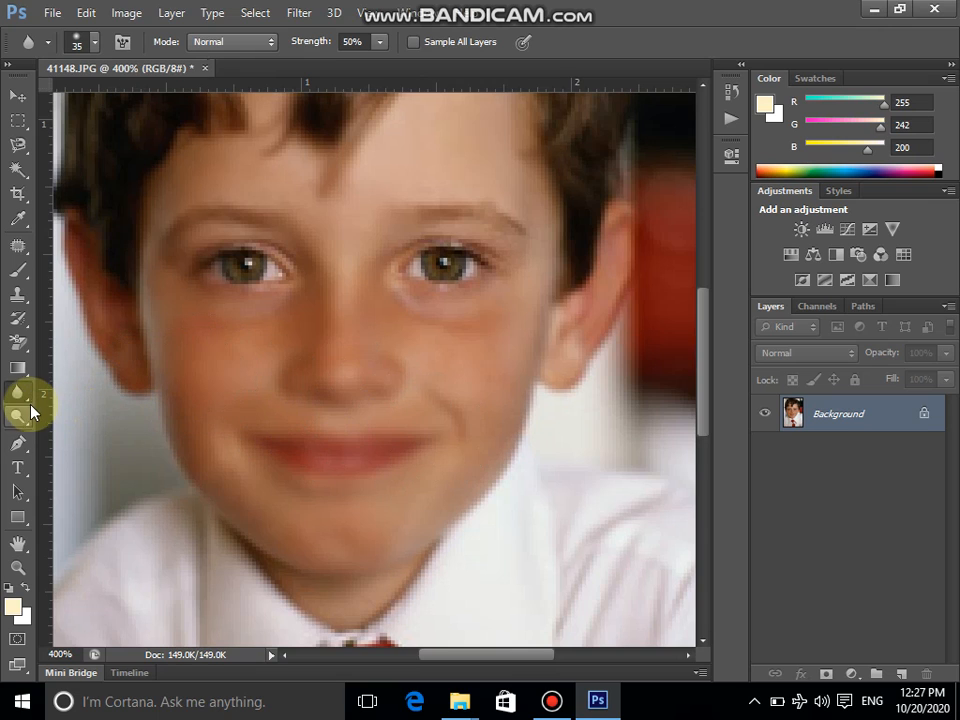
mouse_move(27, 402)
mouse_down()
mouse_move(55, 400)
mouse_move(84, 424)
mouse_up()
click(310, 289)
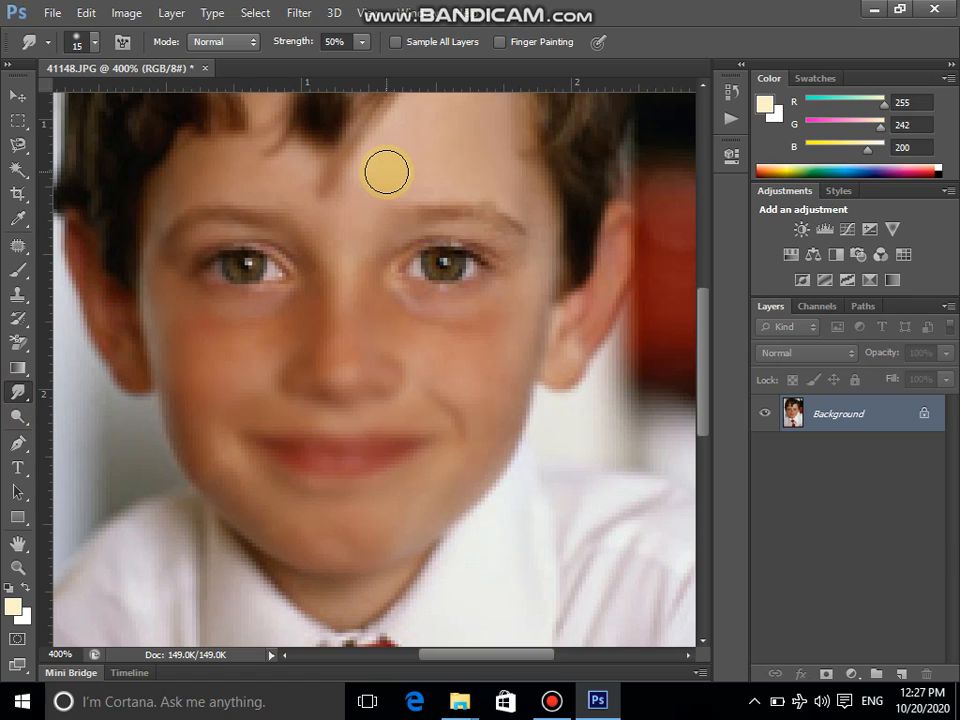
drag(705, 313, 705, 266)
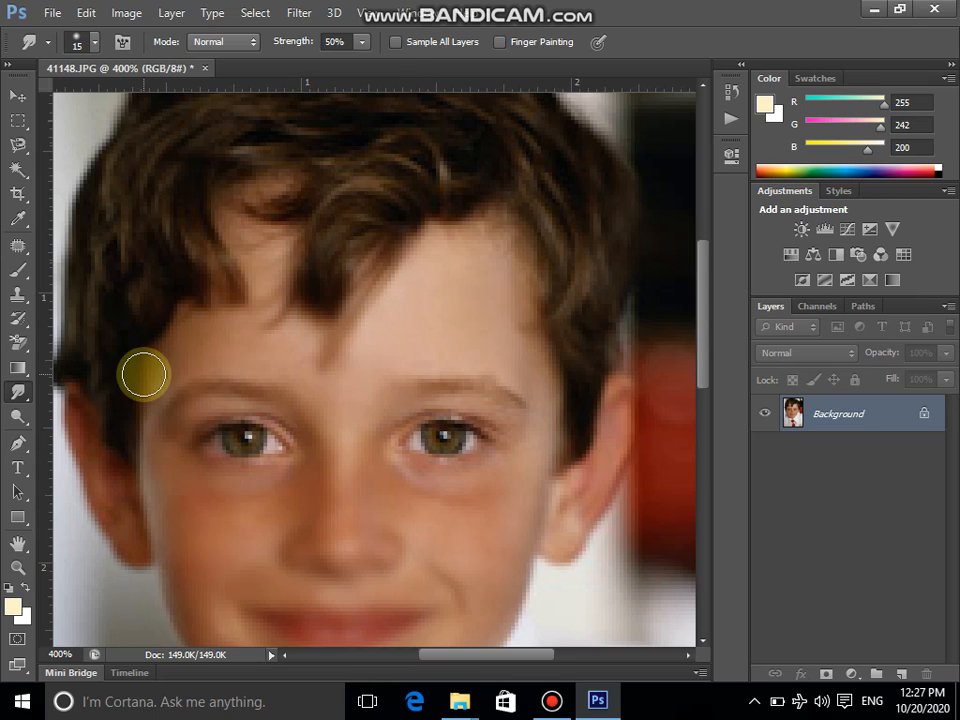
mouse_move(22, 405)
mouse_down()
mouse_move(37, 398)
mouse_move(86, 427)
mouse_up()
click(314, 368)
mouse_move(314, 368)
mouse_down()
mouse_move(370, 363)
mouse_move(292, 334)
mouse_move(350, 365)
mouse_move(318, 354)
mouse_move(260, 319)
mouse_move(304, 343)
mouse_move(407, 341)
mouse_move(353, 361)
mouse_move(319, 360)
mouse_move(270, 339)
mouse_move(387, 344)
mouse_move(356, 324)
mouse_up()
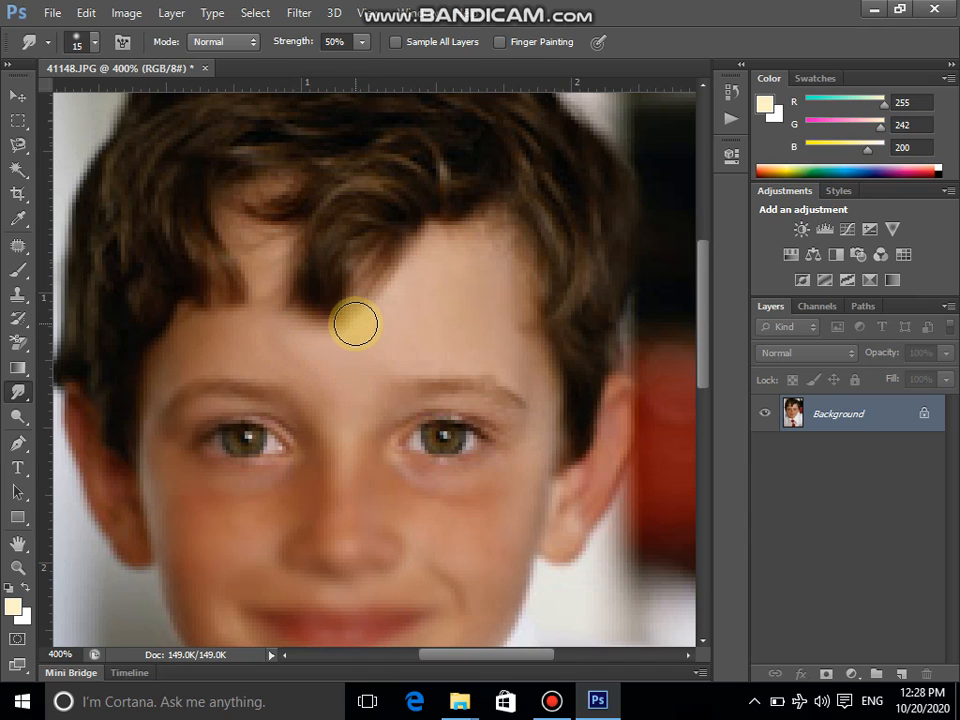
mouse_move(519, 190)
mouse_down()
mouse_move(519, 169)
mouse_move(512, 226)
mouse_move(538, 298)
mouse_move(535, 224)
mouse_move(459, 161)
mouse_move(424, 195)
mouse_move(531, 224)
mouse_move(531, 279)
mouse_move(548, 312)
mouse_move(506, 334)
mouse_move(476, 334)
mouse_move(515, 326)
mouse_up()
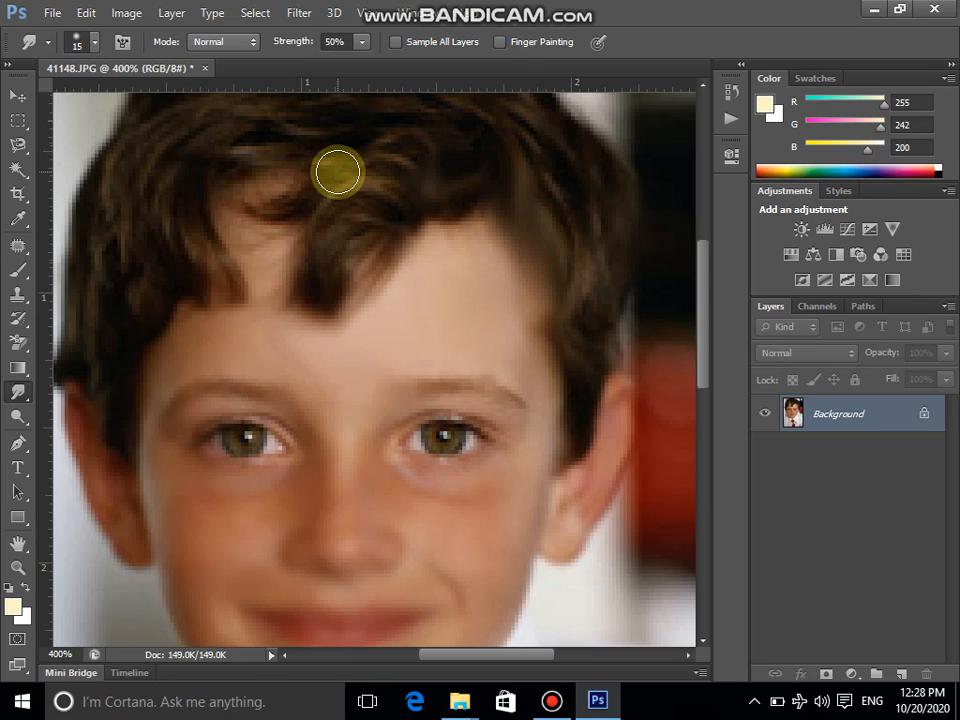
- Examine the retouched face and hair at several magnifications, from the whole photo to close-up
key(ctrl+0)
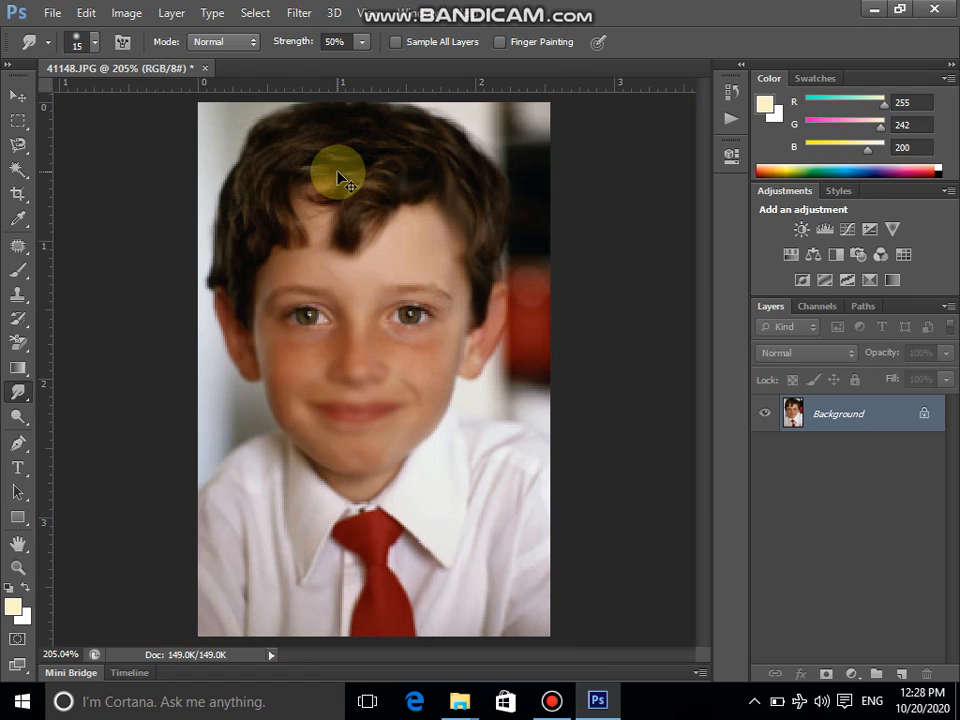
key(ctrl+1)
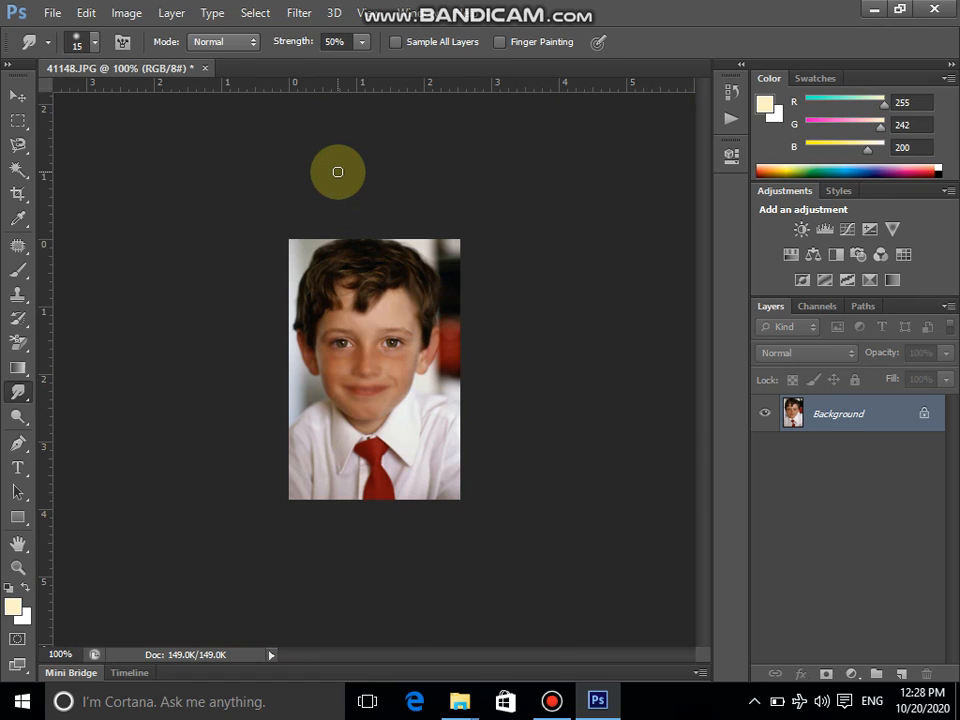
key(ctrl+plus)
key(ctrl+plus)
key(ctrl+plus)
key(ctrl+plus)
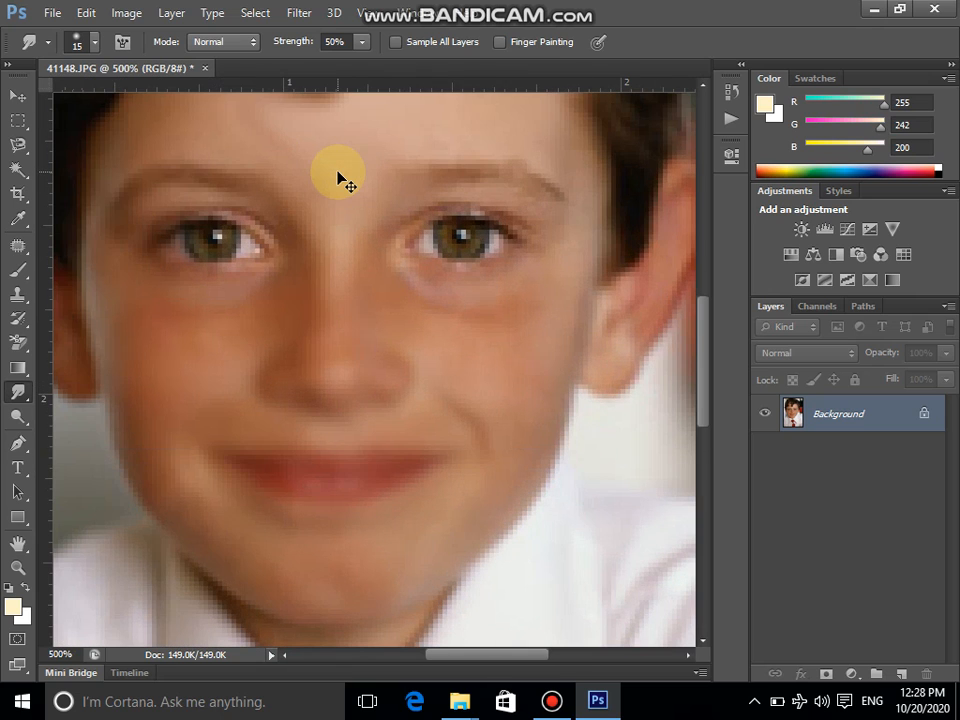
key(ctrl+minus)
key(ctrl+minus)
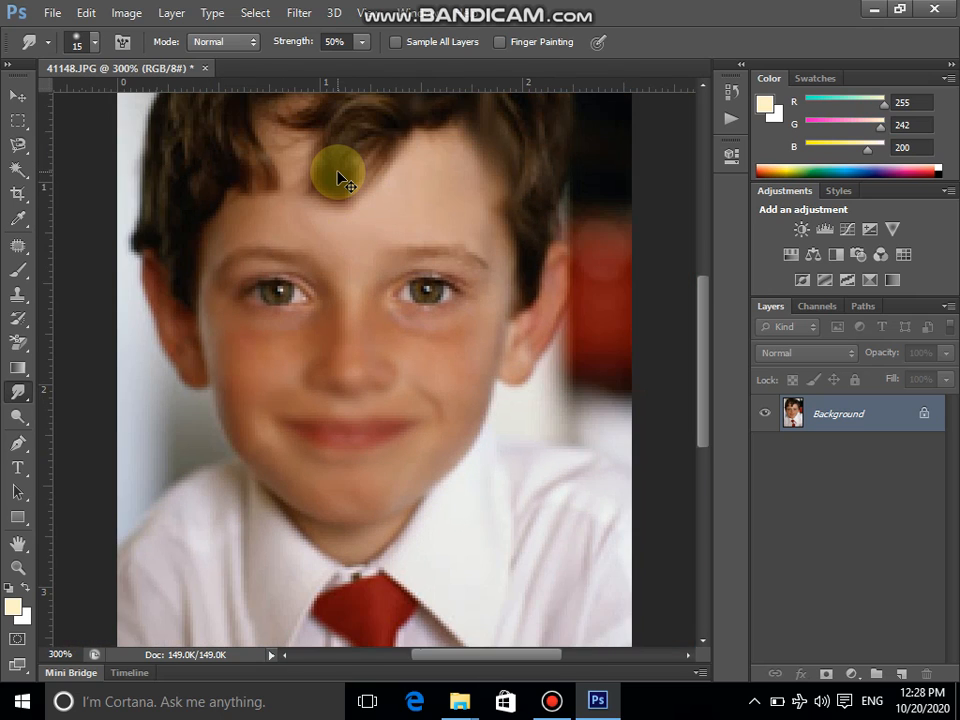
key(ctrl+1)
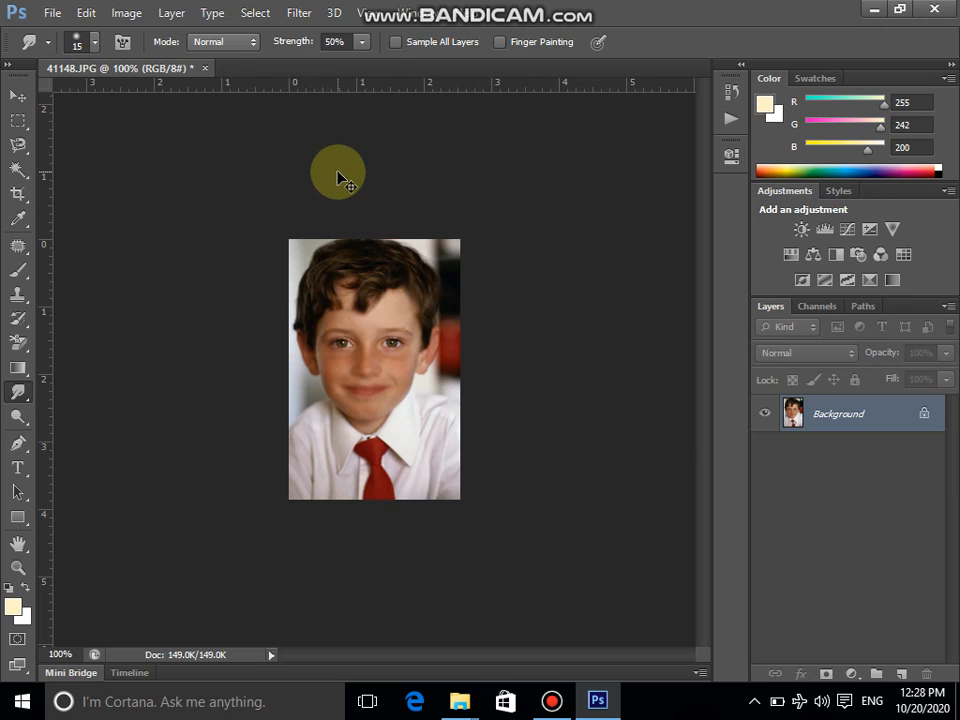
key(ctrl+plus)
key(ctrl+plus)
key(ctrl+plus)
key(ctrl+minus)
key(ctrl+minus)
key(ctrl+minus)
key(ctrl+minus)
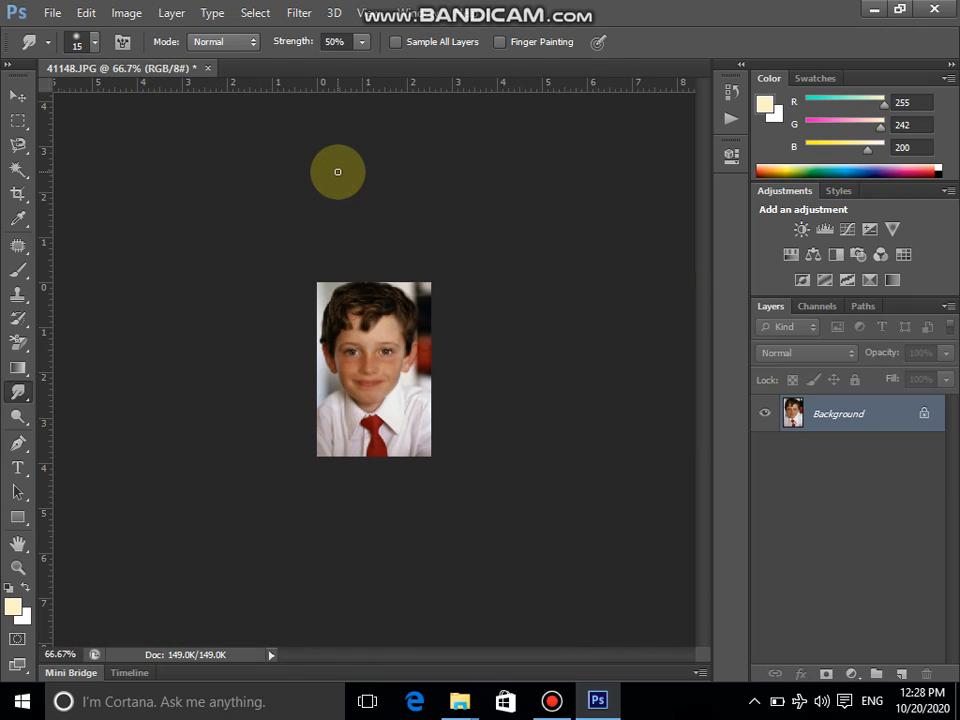
key(ctrl+plus)
key(ctrl+plus)
key(ctrl+plus)
key(ctrl+plus)
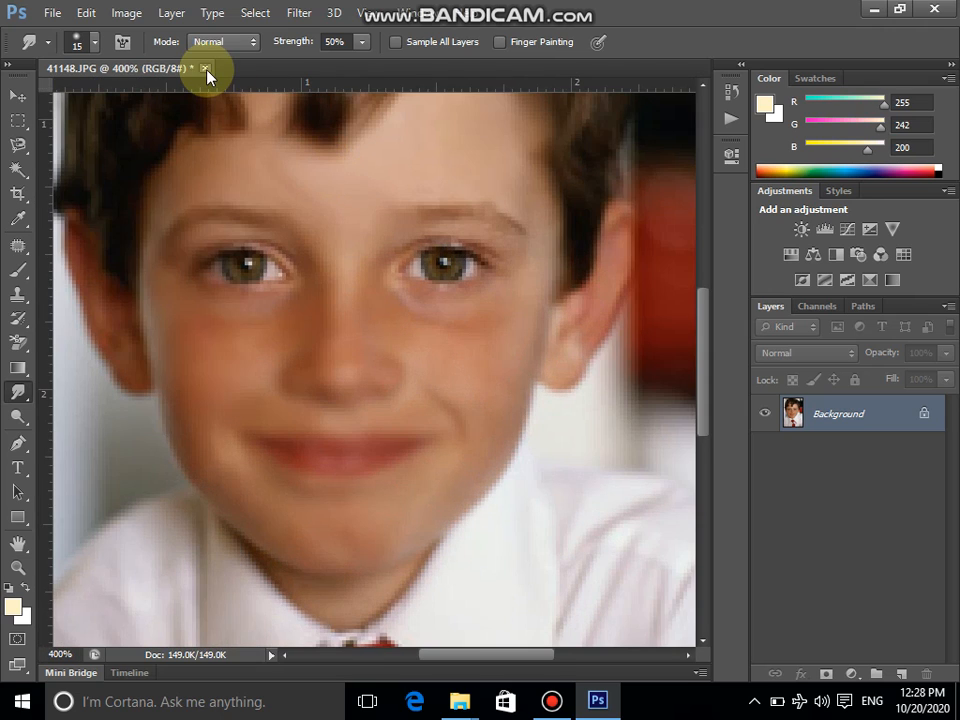
- Close 41148.JPG without saving the changes
click(206, 69)
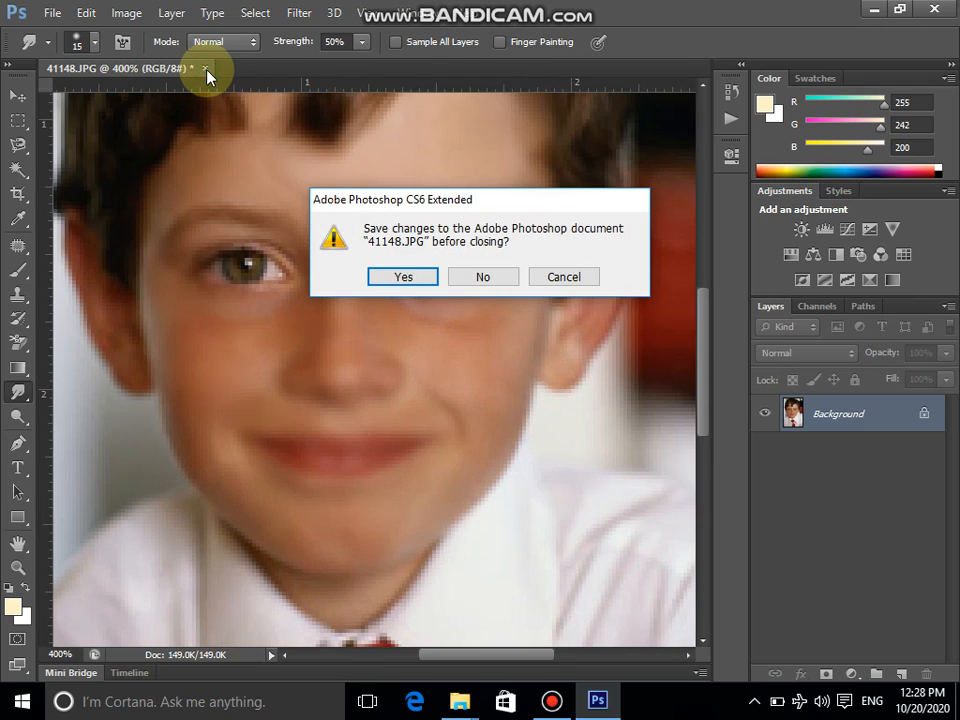
click(488, 277)
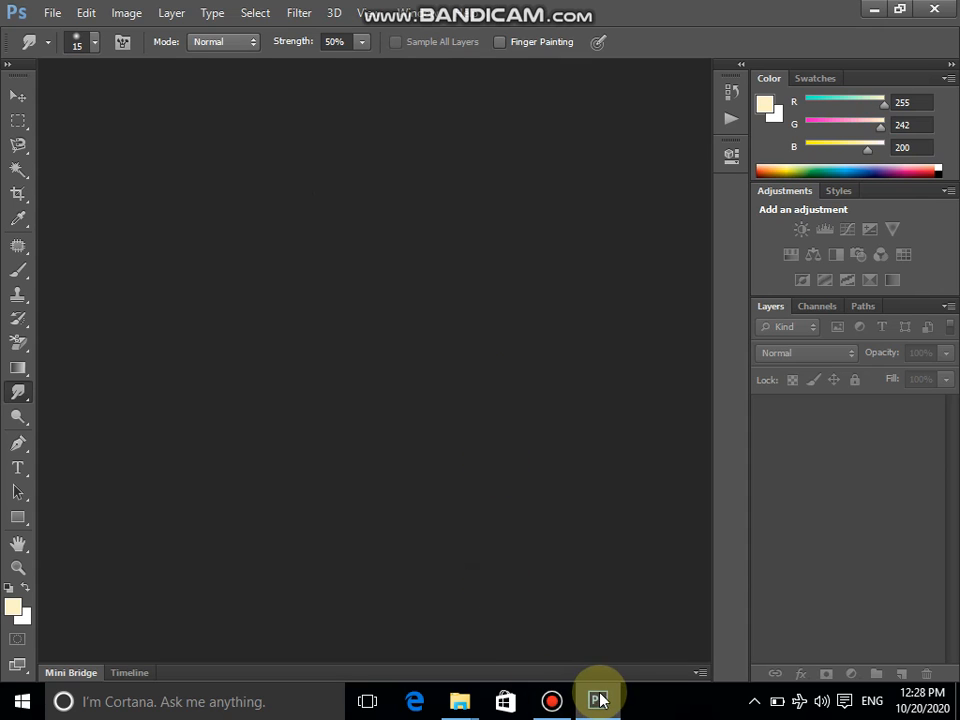
- Switch to the Learning Childs folder in File Explorer and open photo 41136 in Photoshop
mouse_move(460, 700)
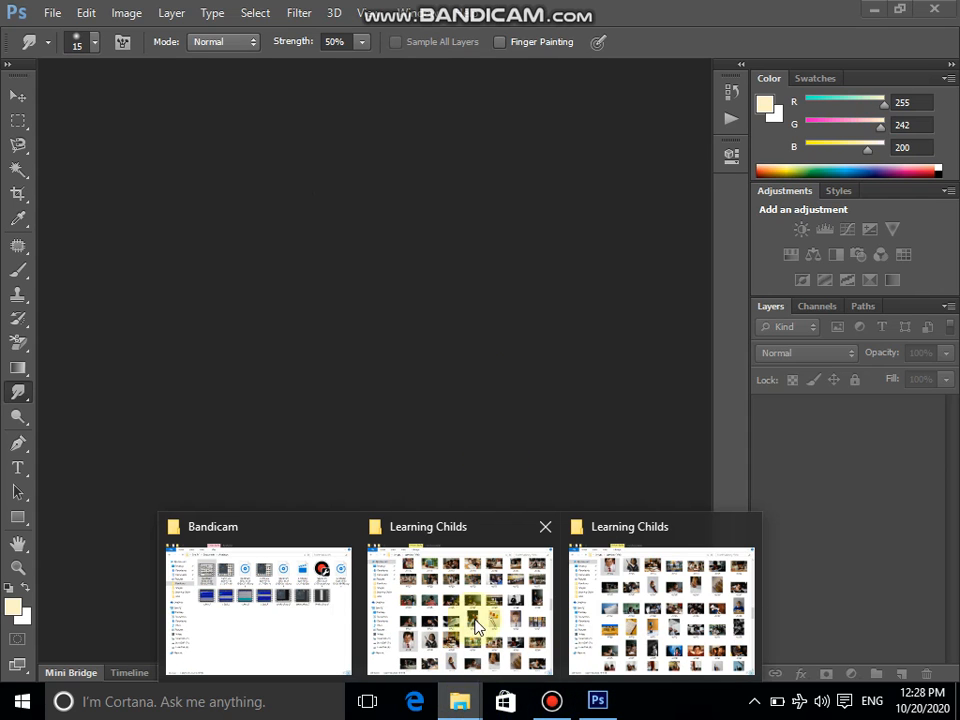
mouse_move(516, 532)
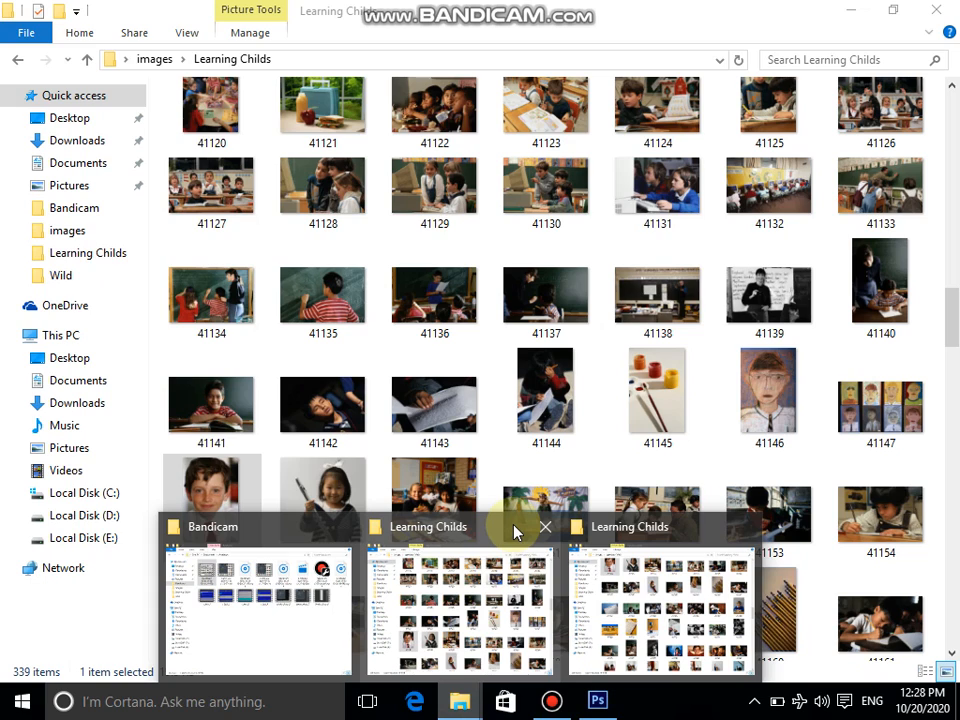
click(514, 530)
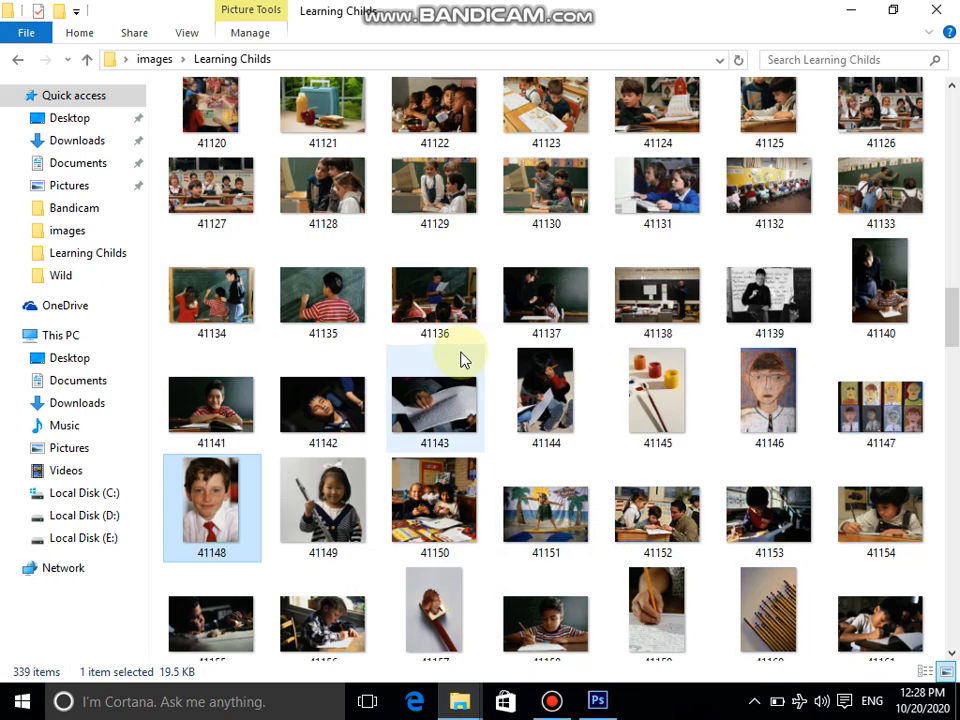
drag(438, 291, 395, 330)
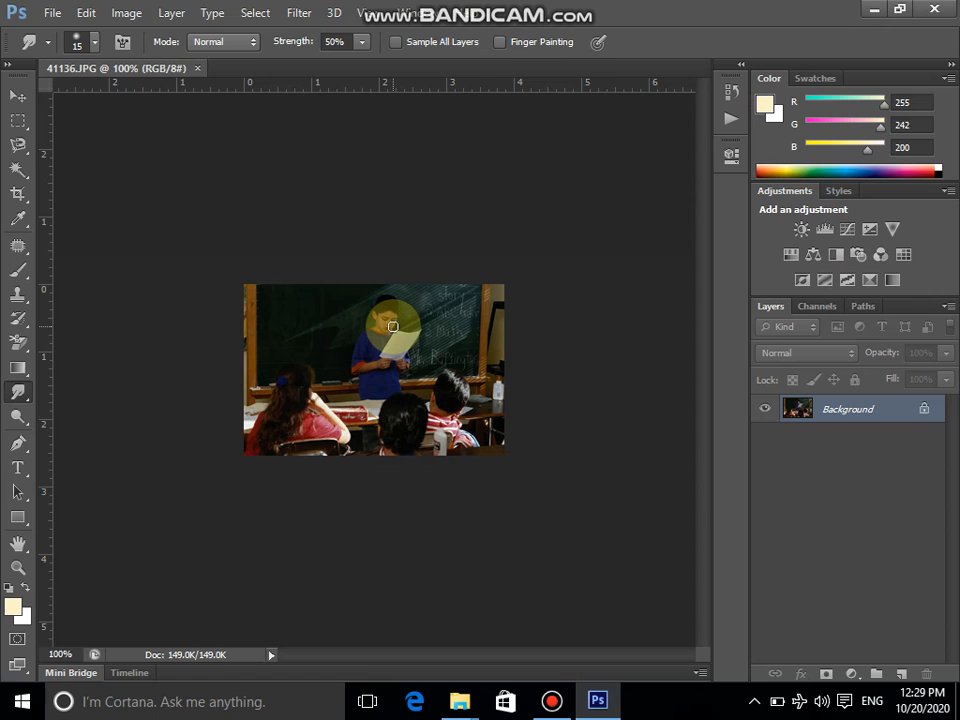
key(ctrl+m)
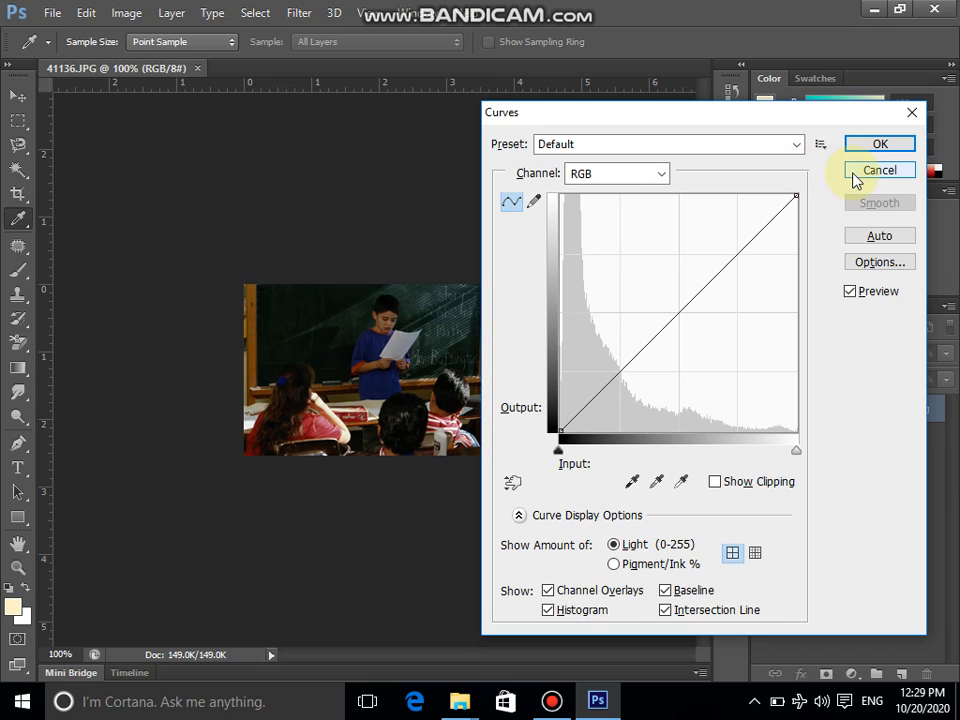
click(878, 171)
key(r)
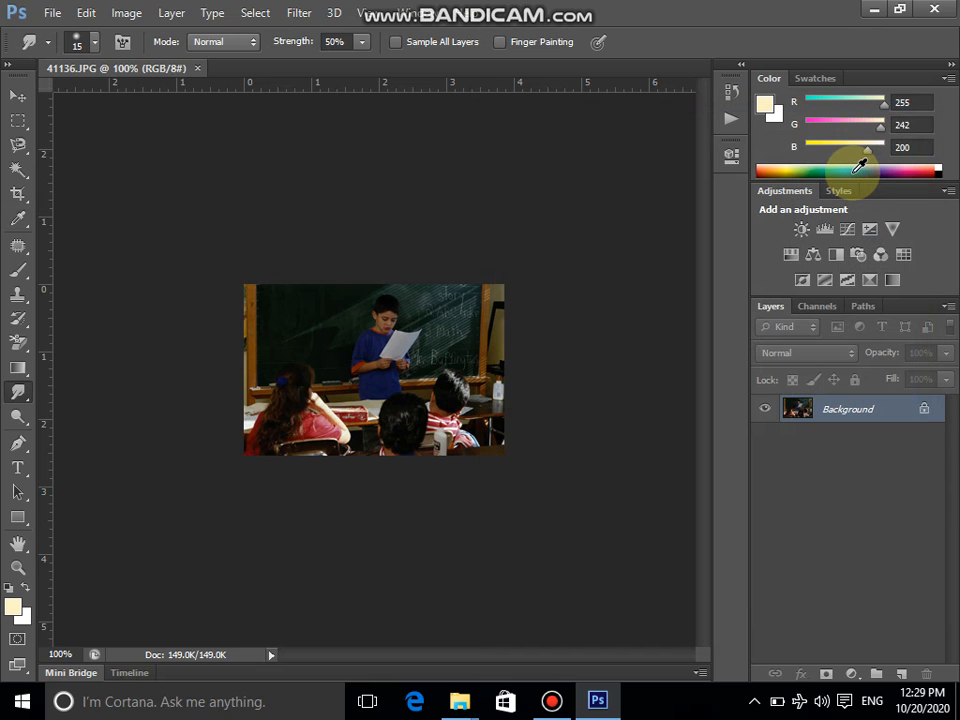
- Add a Curves adjustment layer to the classroom photo and brighten it by bending the middle of the RGB curve strongly upward
click(849, 232)
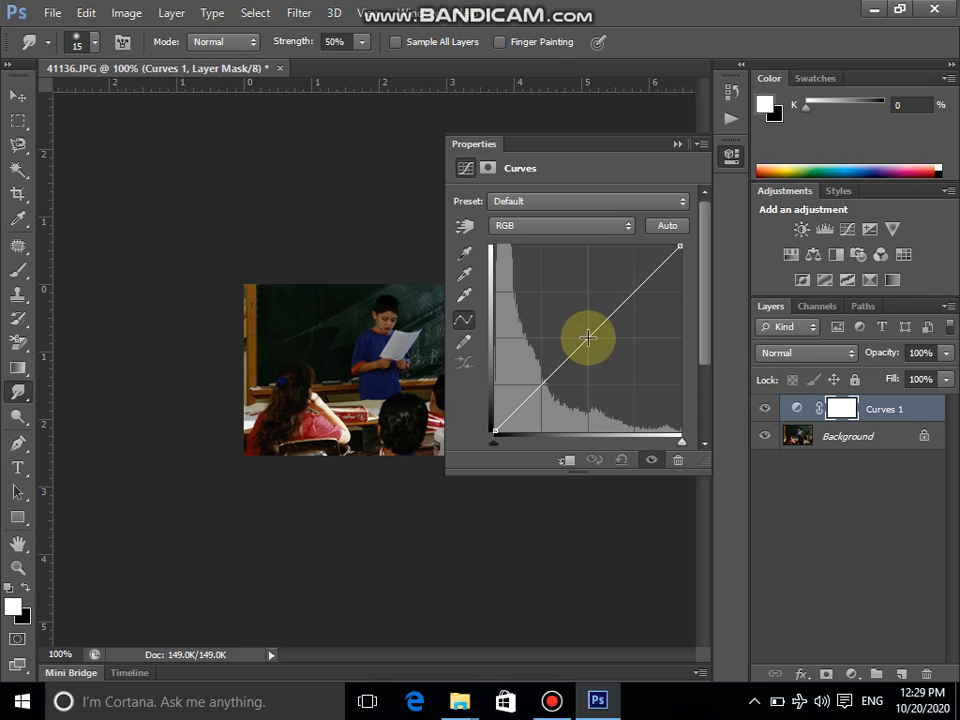
drag(589, 340, 570, 327)
mouse_move(561, 324)
mouse_down()
mouse_move(539, 314)
mouse_move(617, 364)
mouse_move(617, 345)
mouse_move(588, 332)
mouse_move(601, 351)
mouse_move(555, 317)
mouse_move(555, 291)
mouse_move(547, 310)
mouse_up()
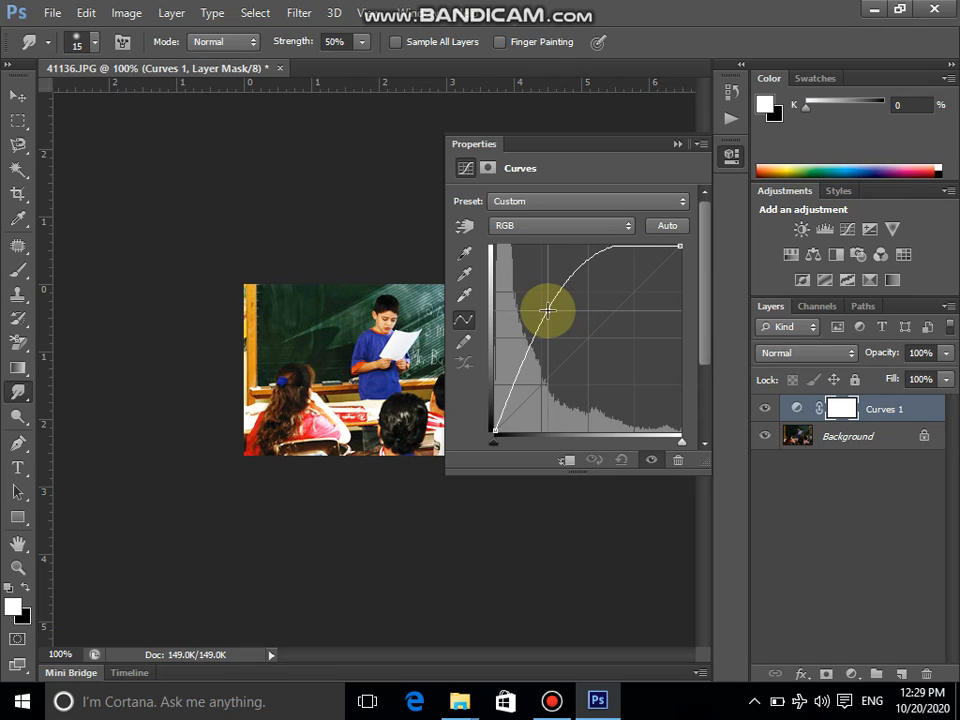
drag(547, 311, 548, 311)
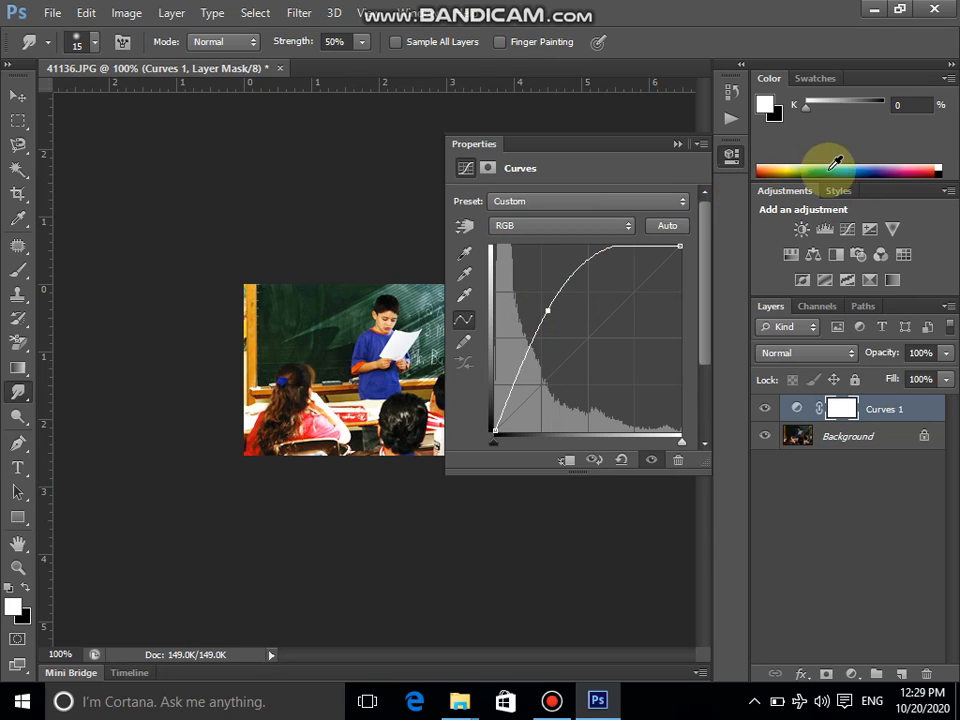
click(673, 142)
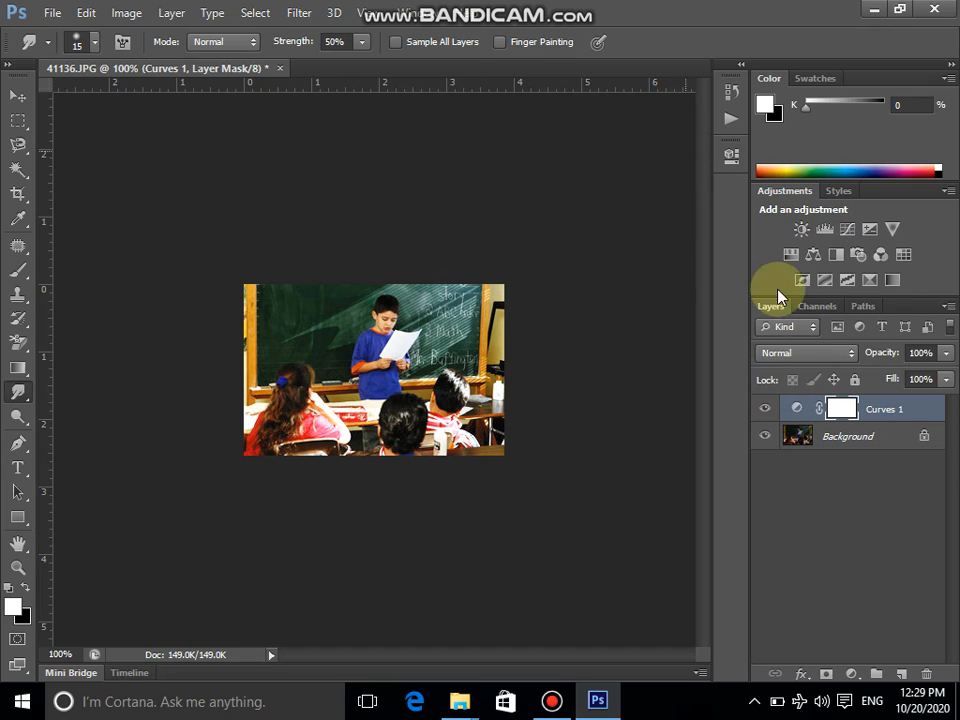
- Compare the classroom photo with and without the Curves 1 adjustment, leaving the layer visible
click(766, 411)
click(766, 411)
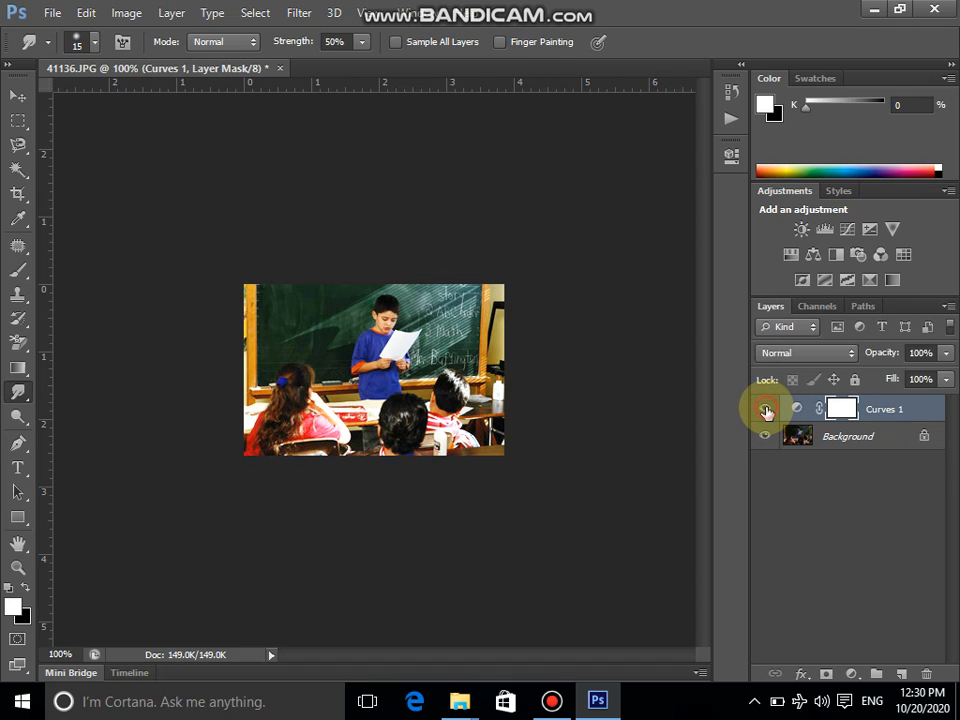
click(766, 411)
click(766, 411)
click(766, 411)
click(766, 411)
click(766, 411)
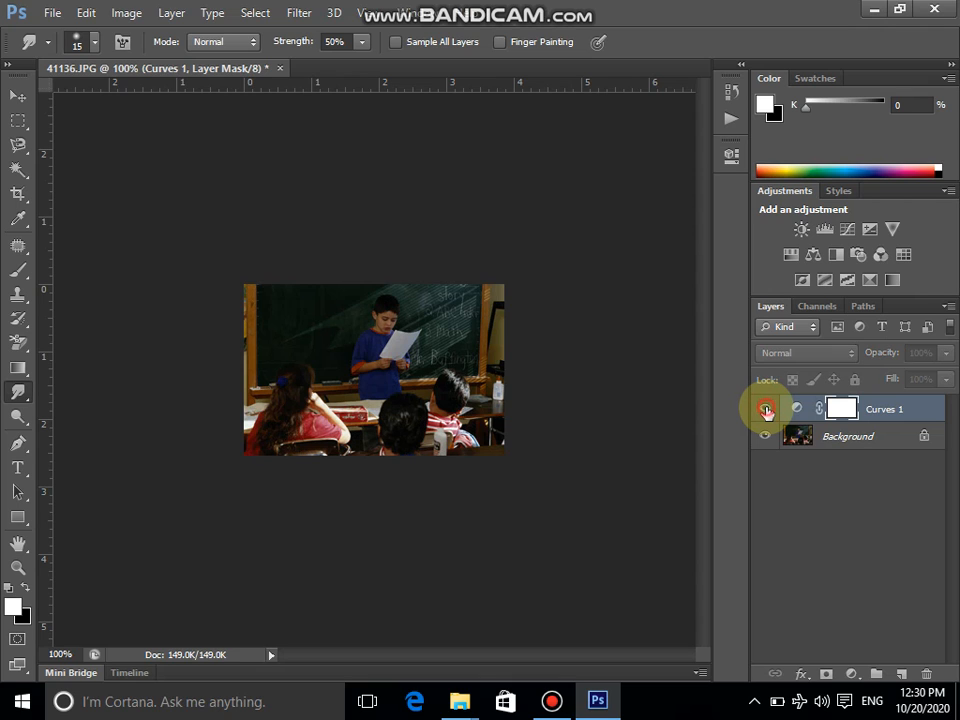
click(766, 411)
click(766, 411)
click(766, 411)
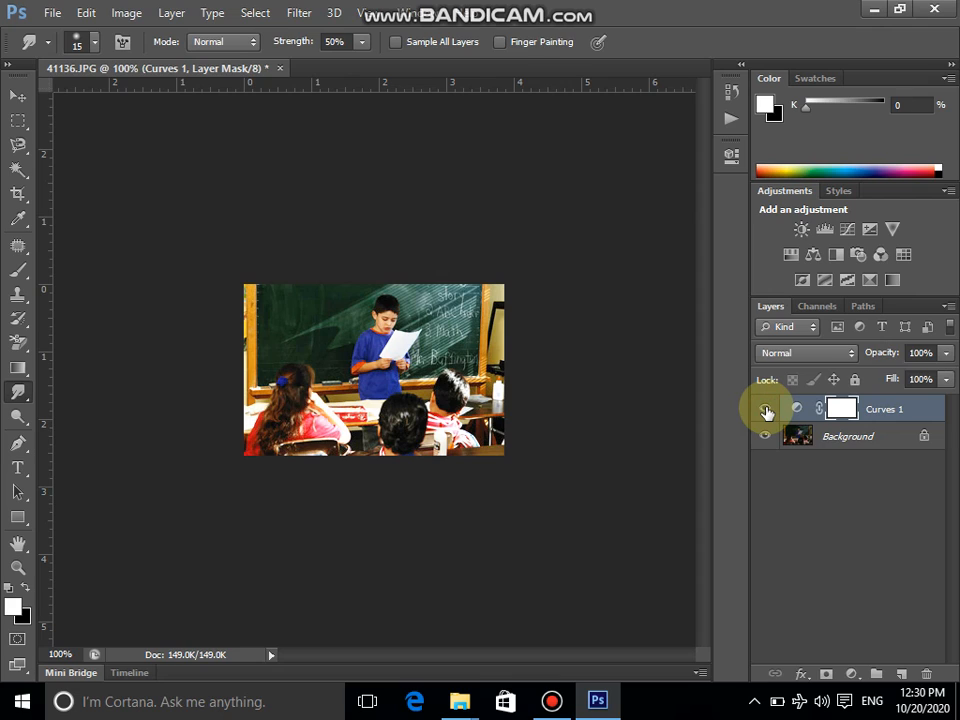
click(766, 411)
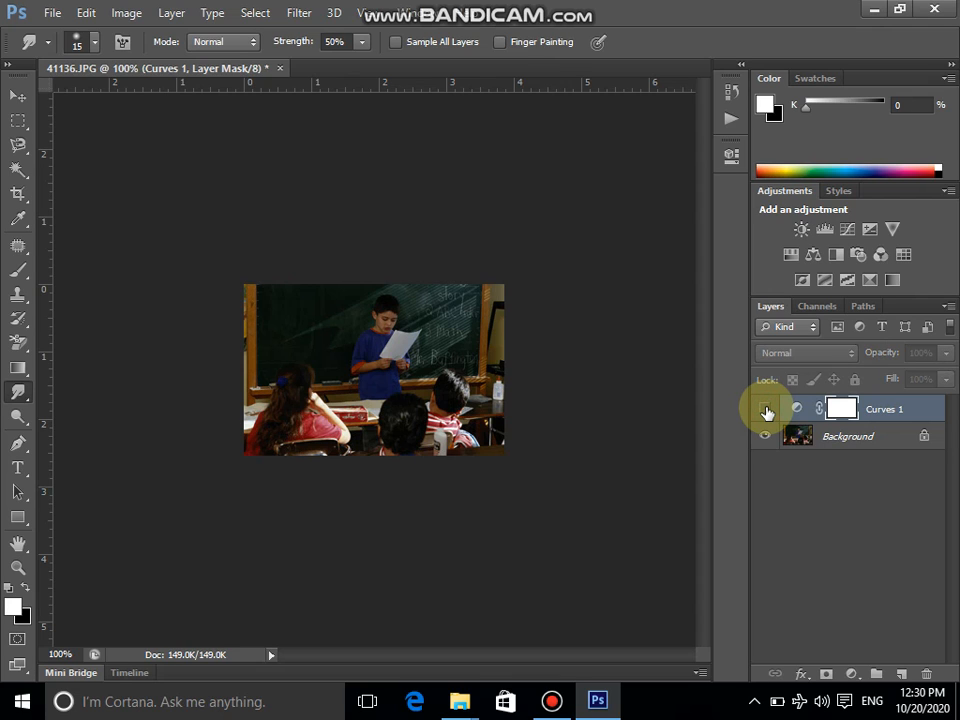
click(766, 411)
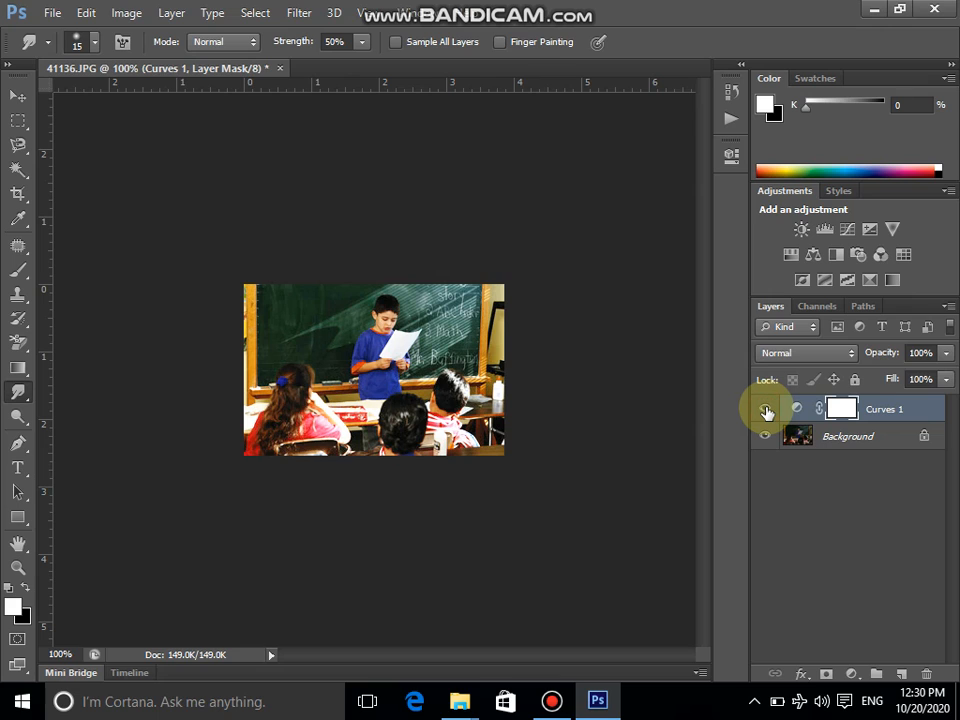
click(551, 701)
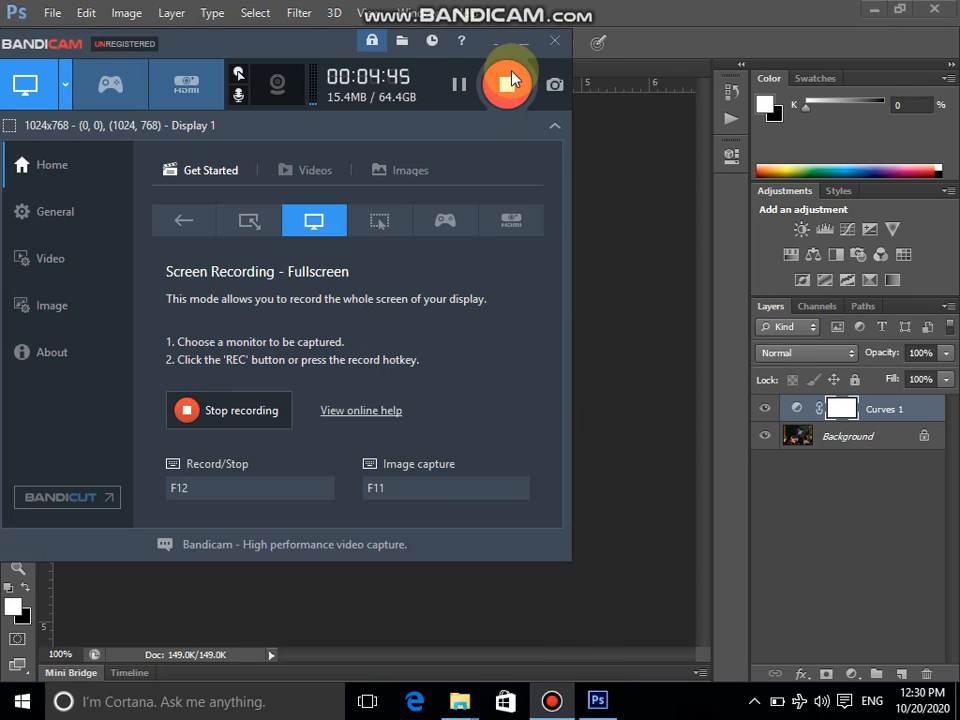